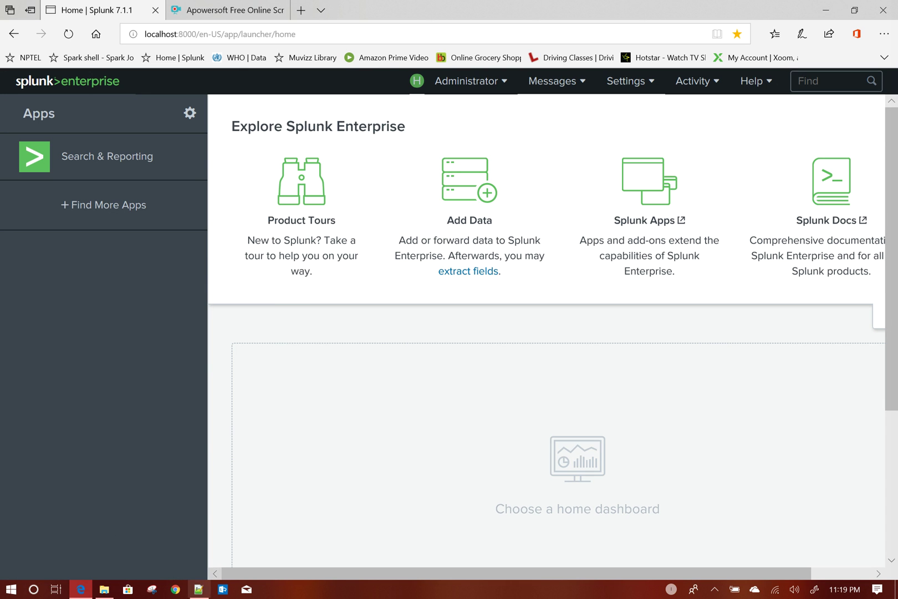
# Bring up world_cities.csv in Notepad++ to view its city rows.
pyautogui.click(198, 589)
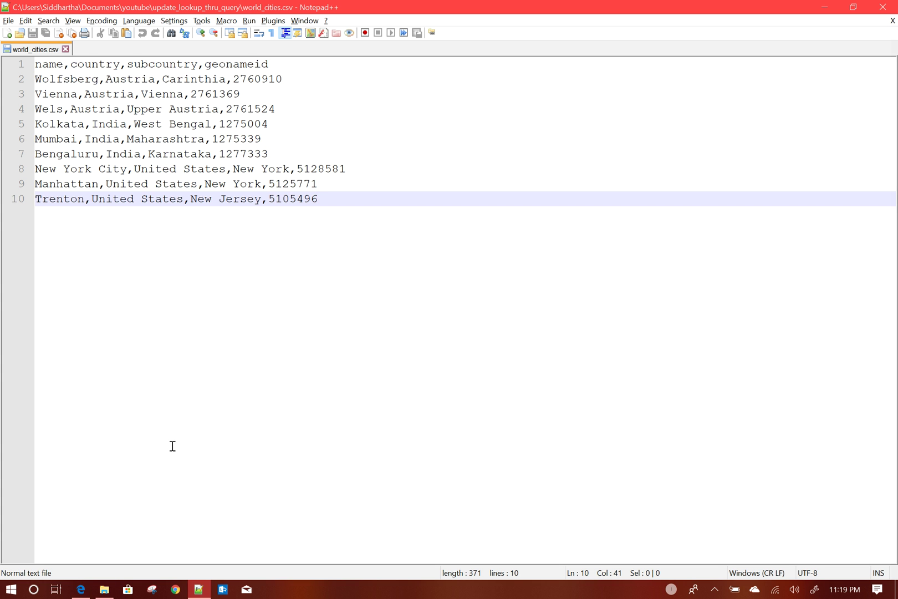
# Return to the Splunk Enterprise home page in the Edge browser.
pyautogui.click(81, 589)
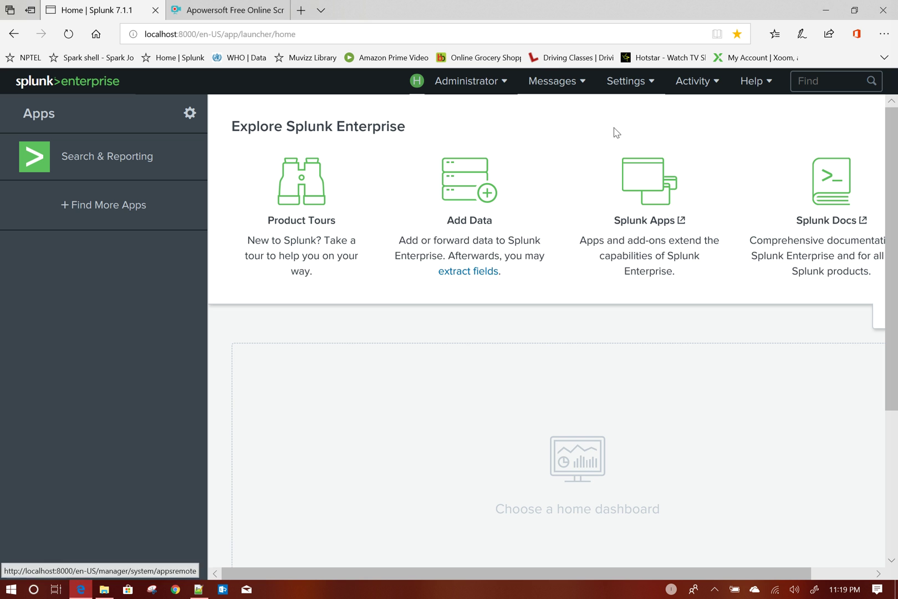
# Go to Settings > Lookups and begin adding a new lookup table file.
pyautogui.click(633, 83)
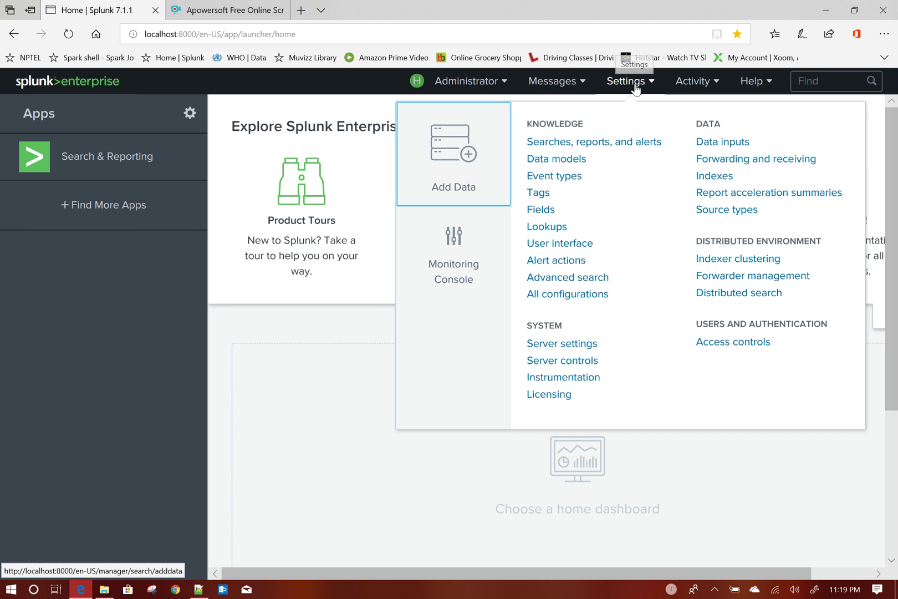
pyautogui.click(539, 232)
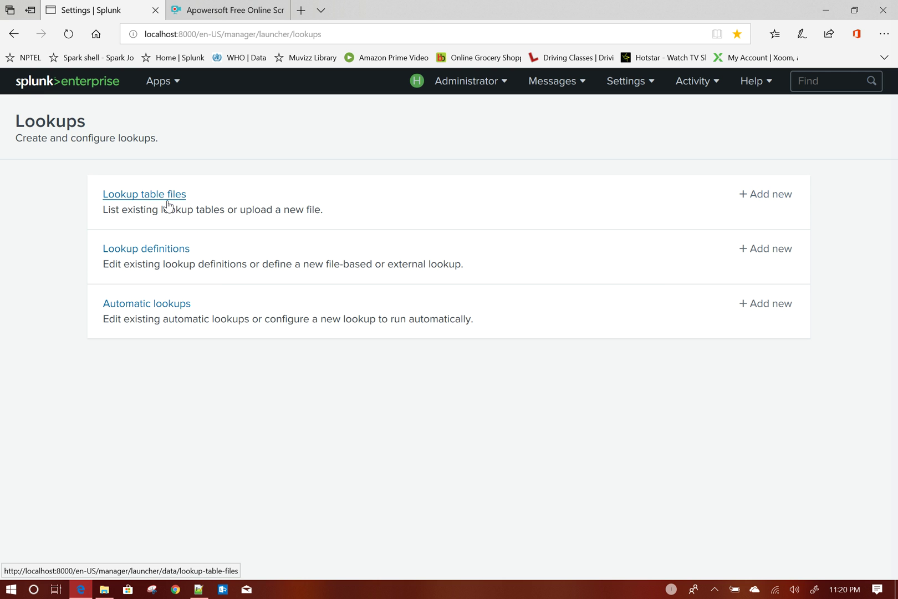
pyautogui.click(792, 201)
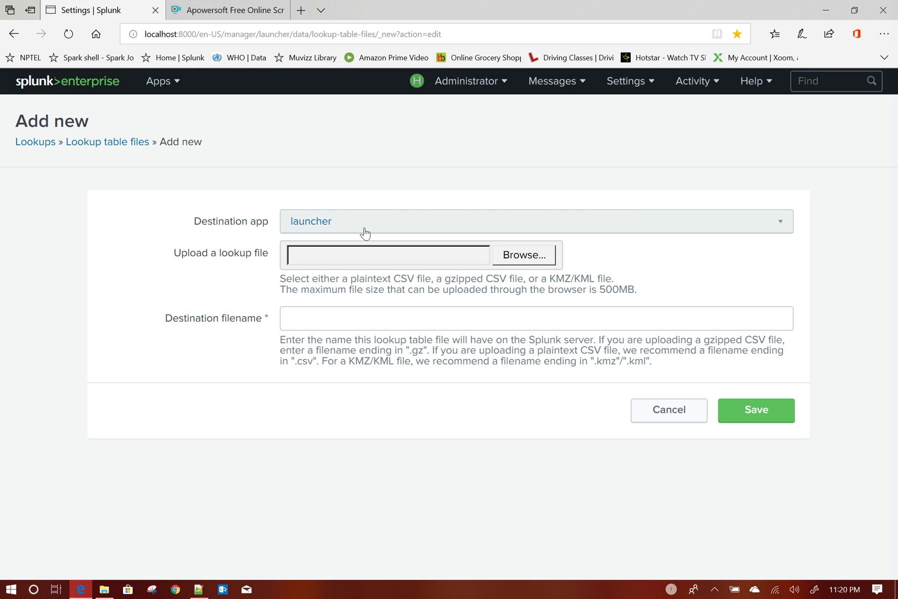
# Upload world_cities.csv to the search app with destination filename world_cities.csv and save it.
pyautogui.click(365, 232)
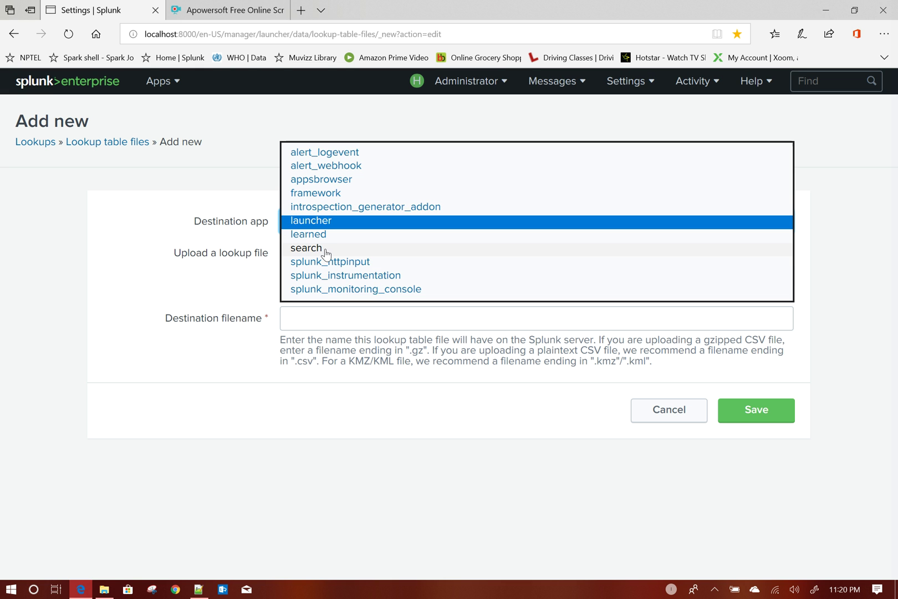
pyautogui.click(326, 253)
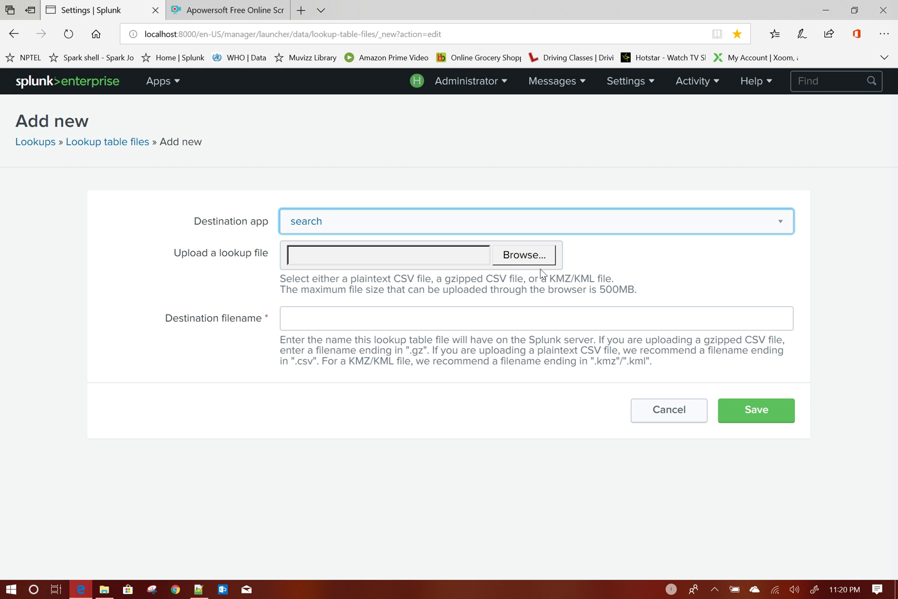
pyautogui.click(536, 261)
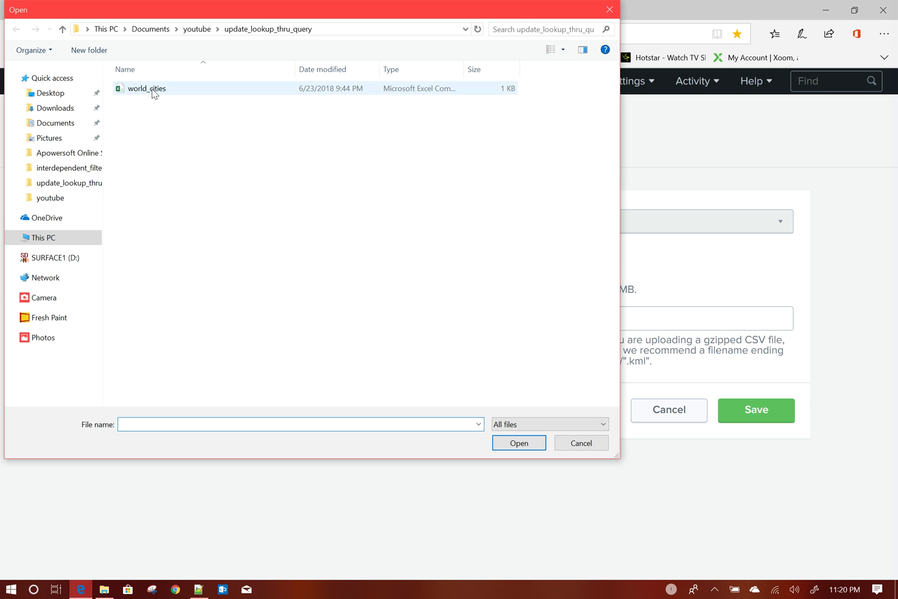
pyautogui.doubleClick(154, 90)
pyautogui.click(391, 323)
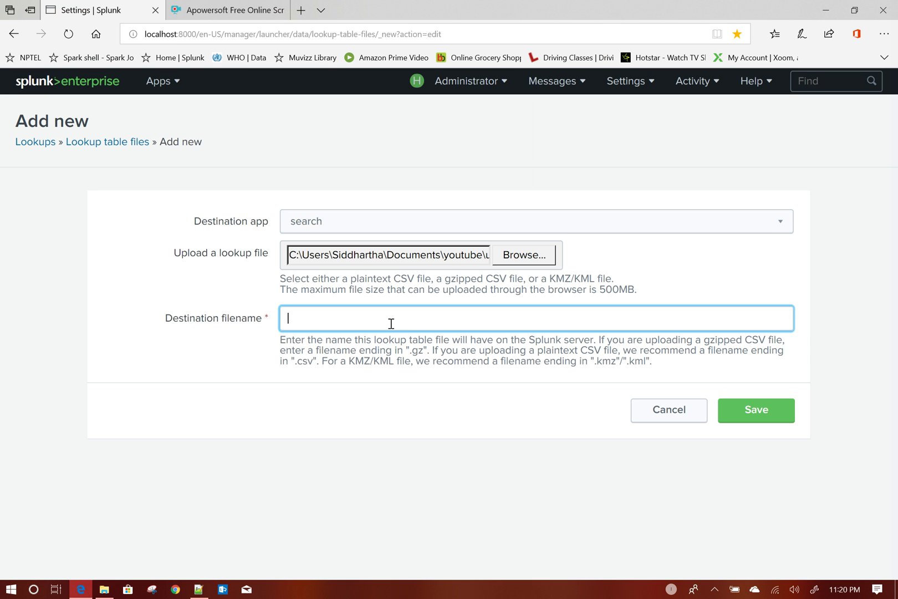
pyautogui.write('world_cities.csv')
pyautogui.click(746, 417)
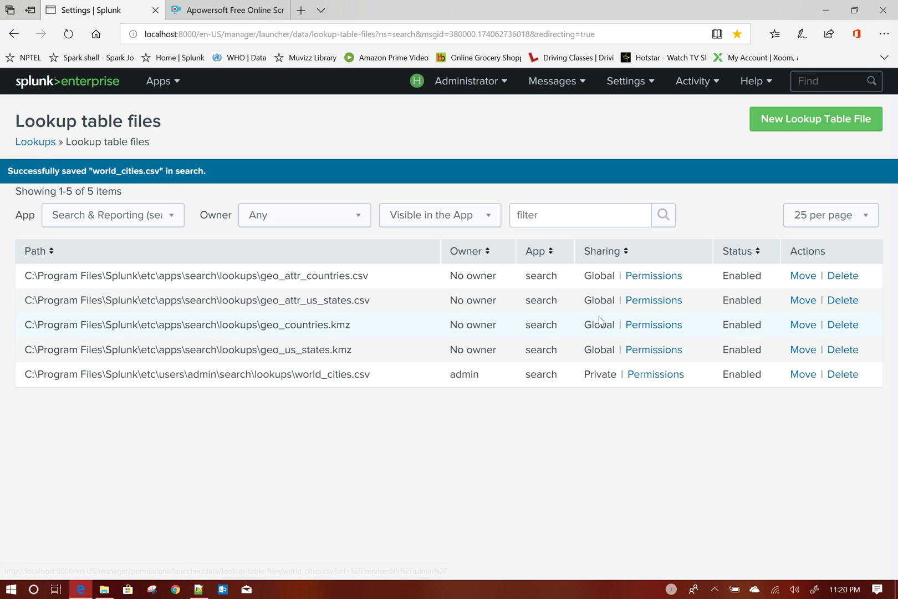
pyautogui.click(26, 143)
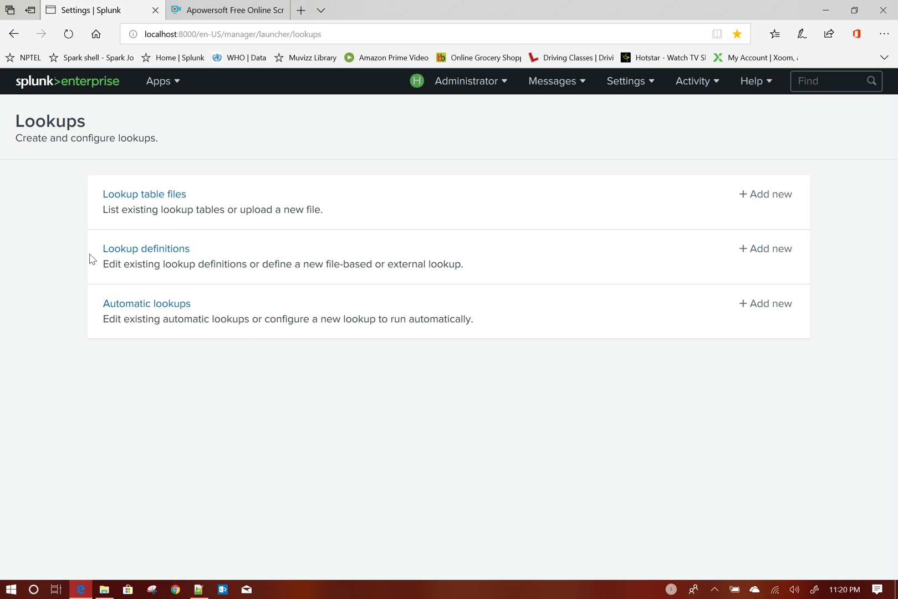
# Start a world_cities lookup definition in the search app, then open Lookups in a new tab.
pyautogui.click(781, 258)
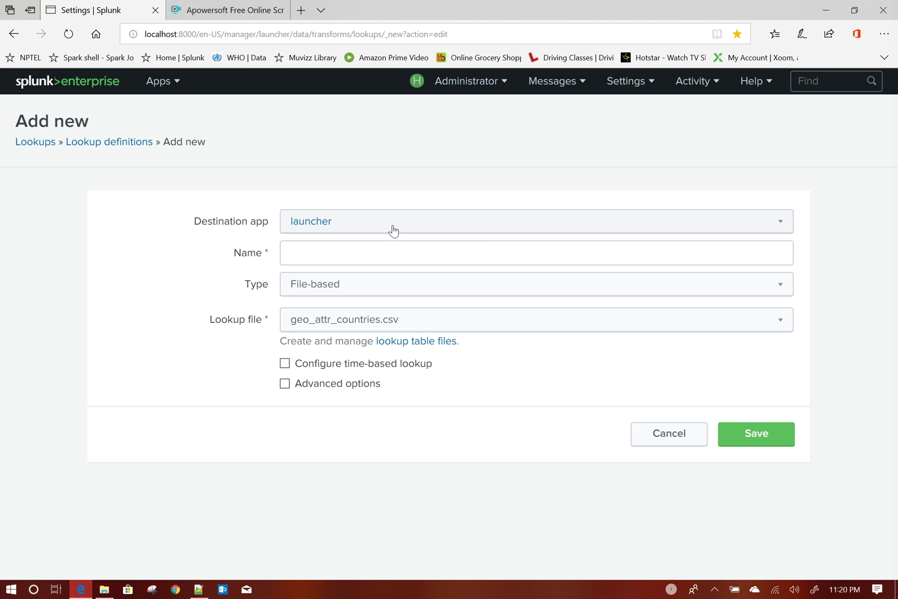
pyautogui.click(391, 226)
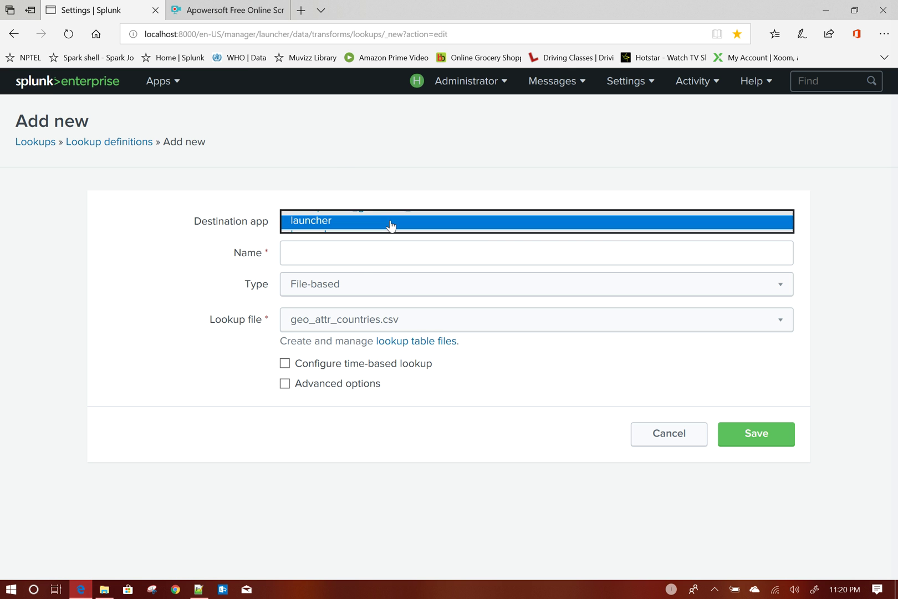
pyautogui.click(336, 248)
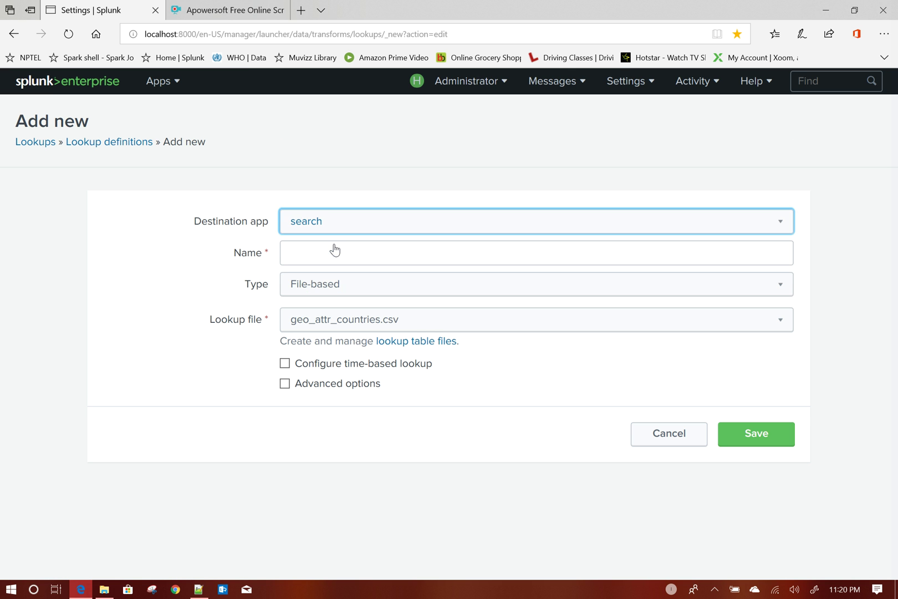
pyautogui.click(335, 253)
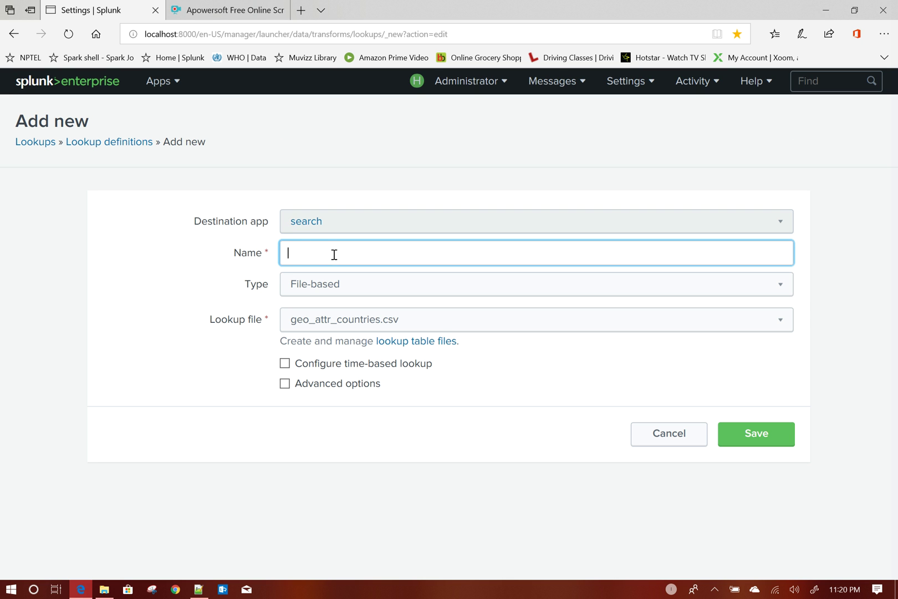
pyautogui.write('world_cities')
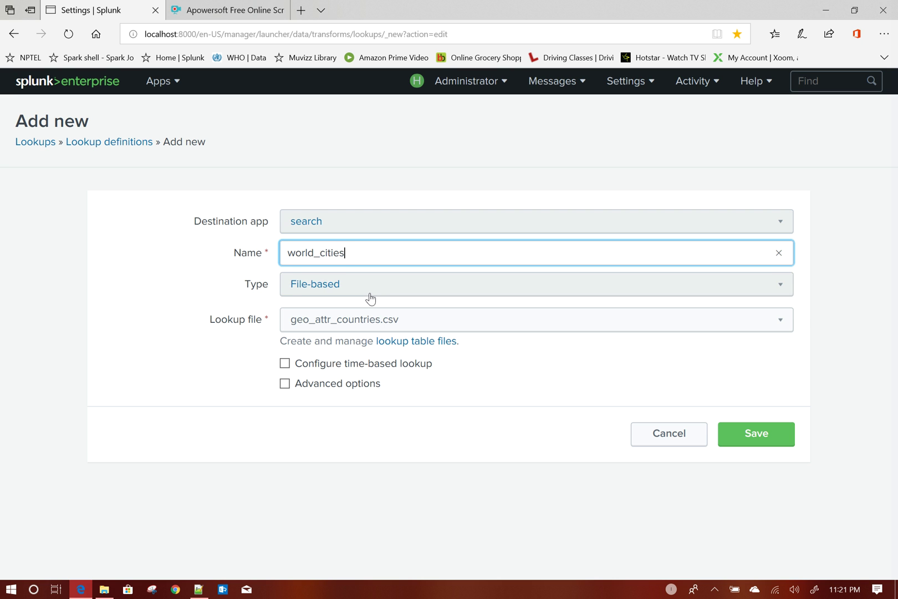
pyautogui.click(371, 321)
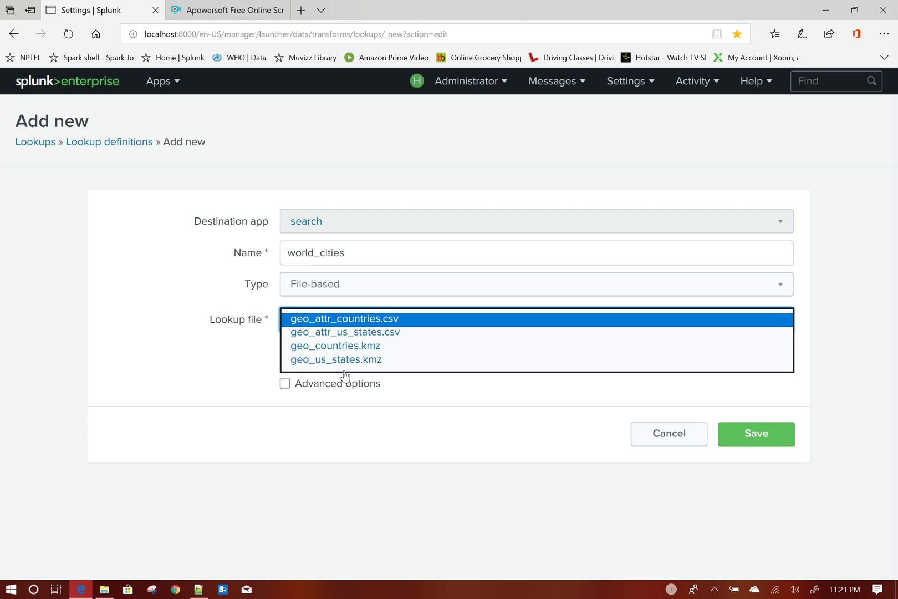
pyautogui.click(355, 423)
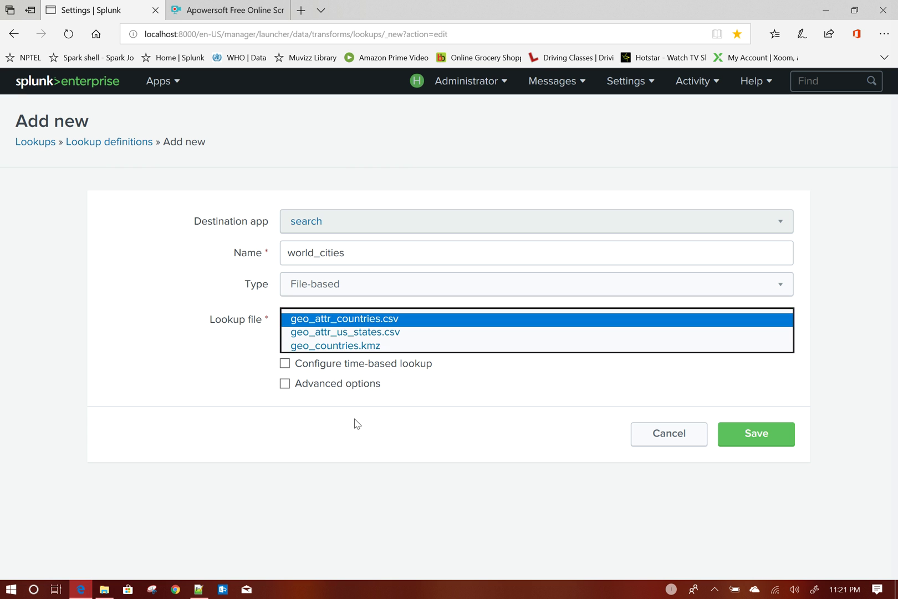
pyautogui.rightClick(42, 147)
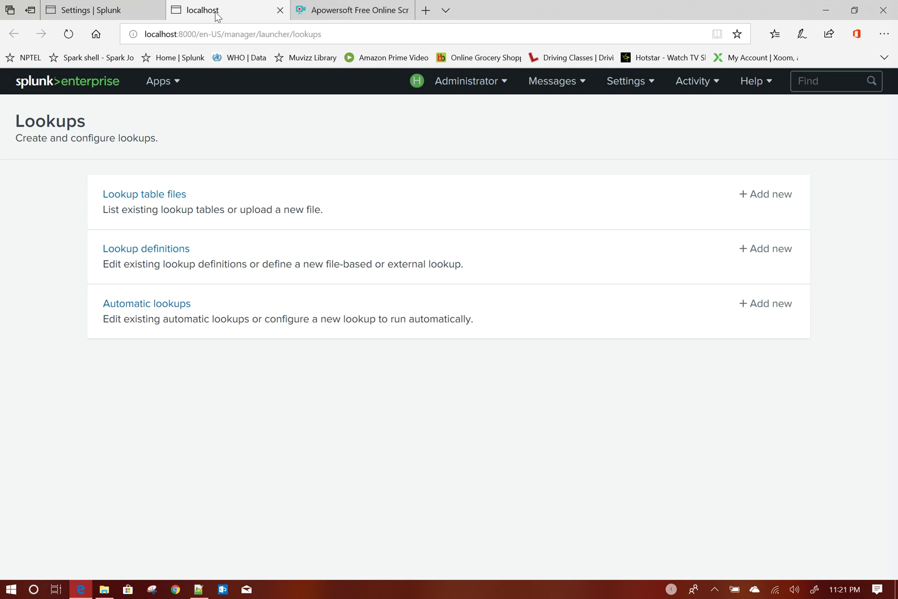
# Filter lookup files to Search & Reporting and share world_cities.csv to all apps with Everyone read/write.
pyautogui.click(167, 202)
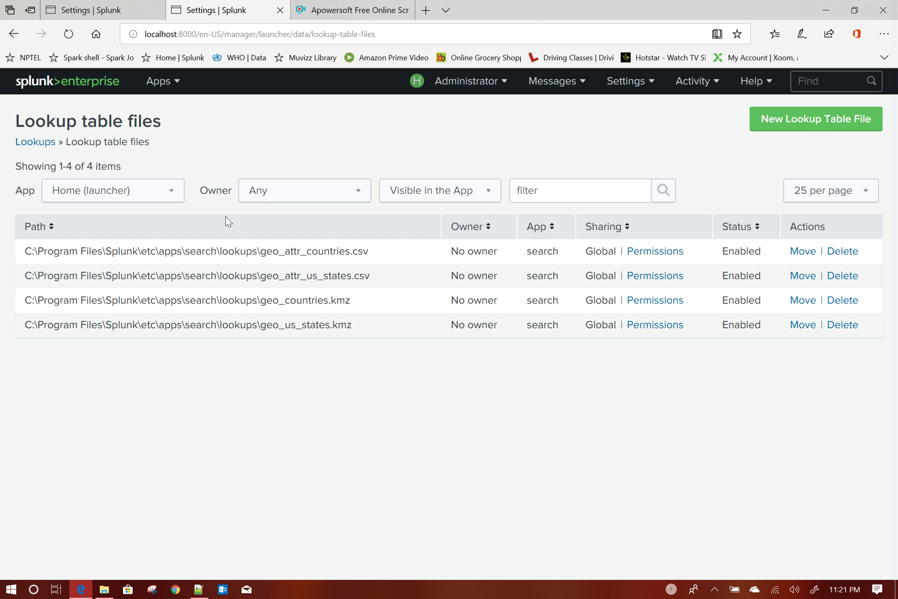
pyautogui.click(150, 189)
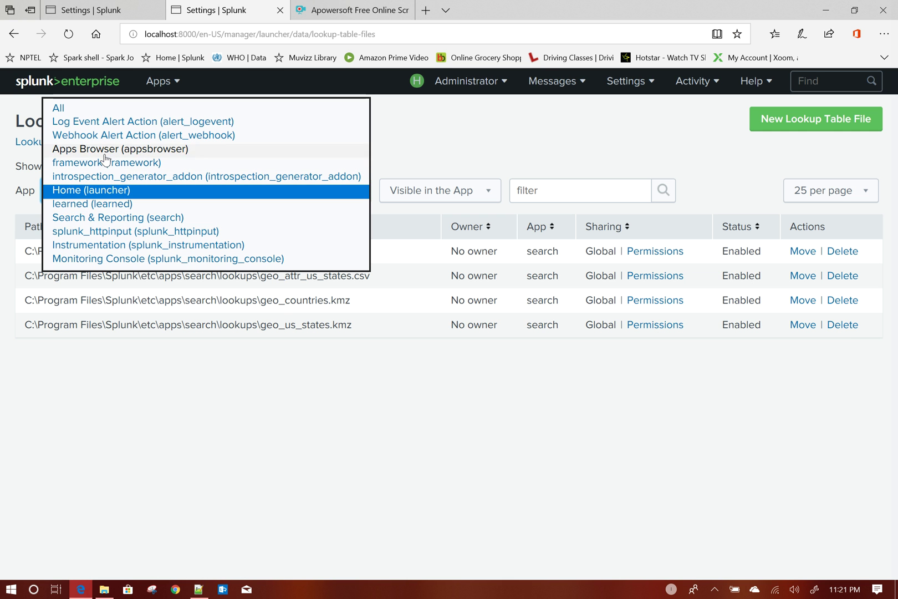
pyautogui.click(97, 216)
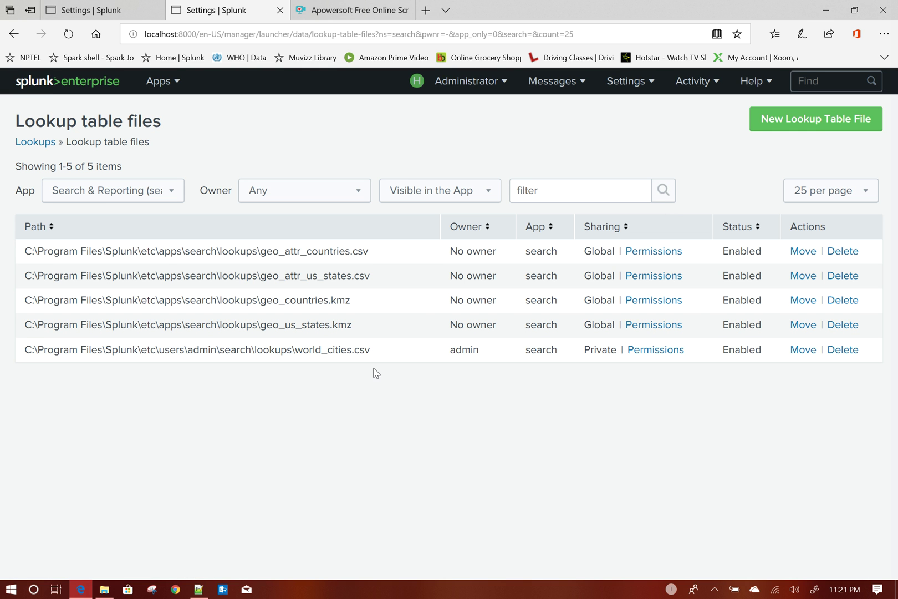
pyautogui.click(655, 350)
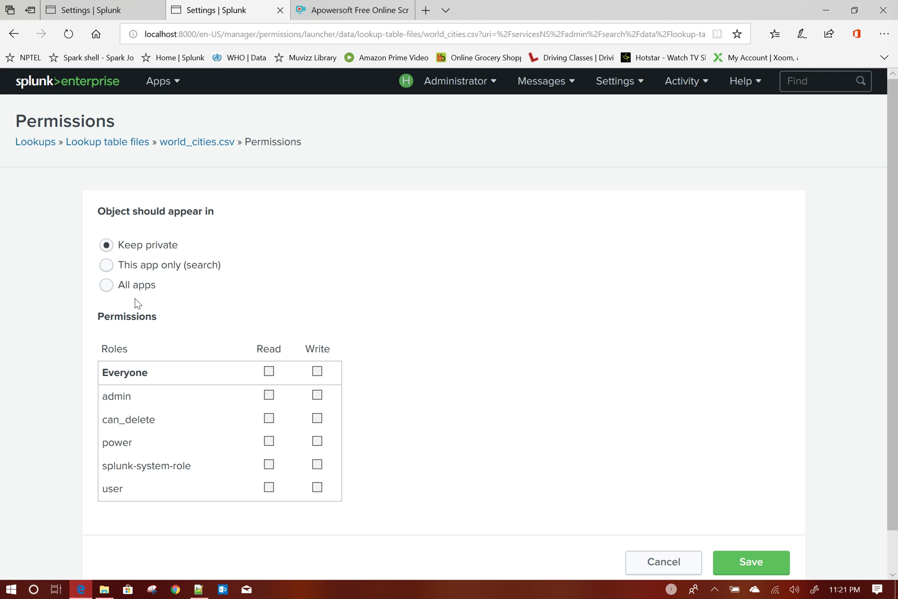
pyautogui.click(105, 285)
pyautogui.click(268, 371)
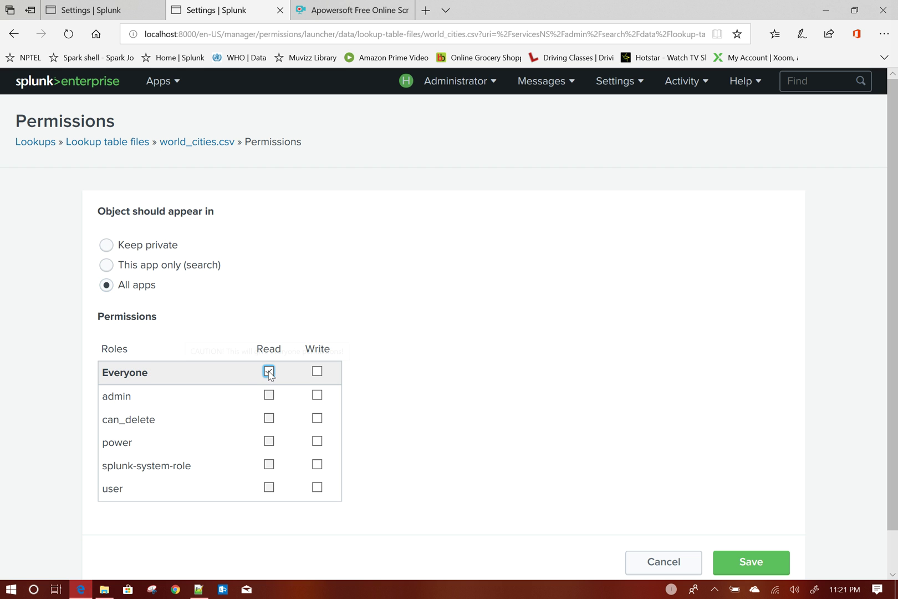
pyautogui.click(317, 371)
pyautogui.scroll(-1, 743, 472)
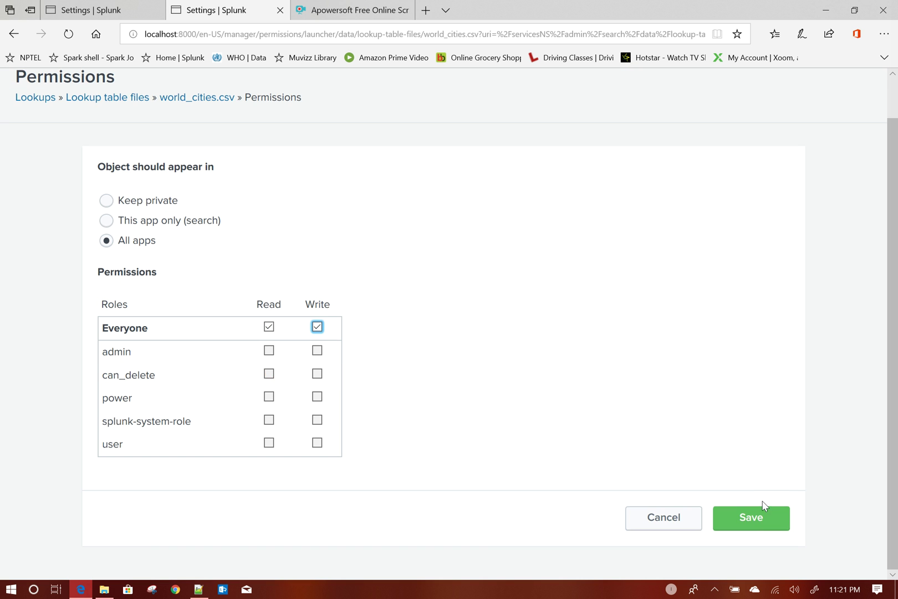
pyautogui.click(763, 524)
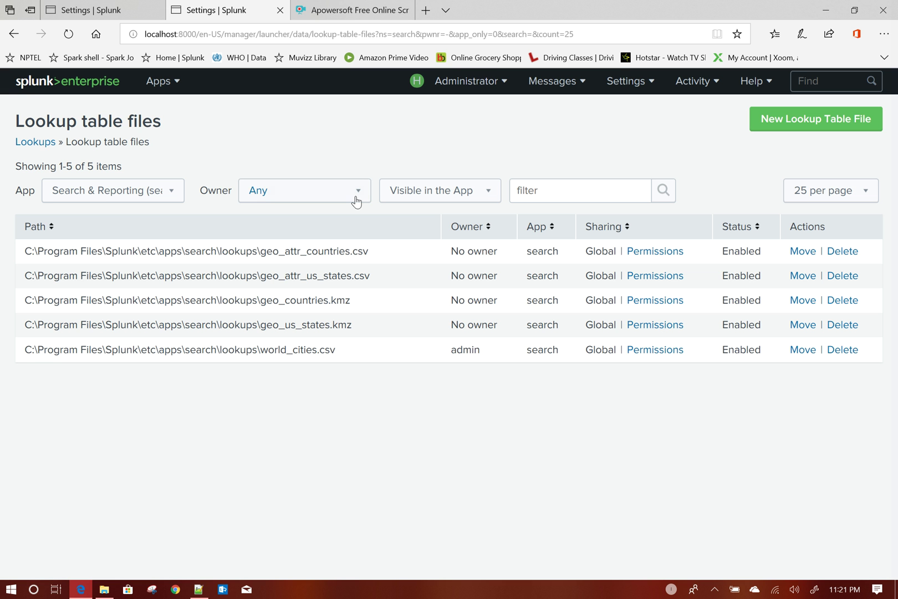
# Create the world_cities lookup definition in the search app using world_cities.csv, and save it.
pyautogui.click(86, 11)
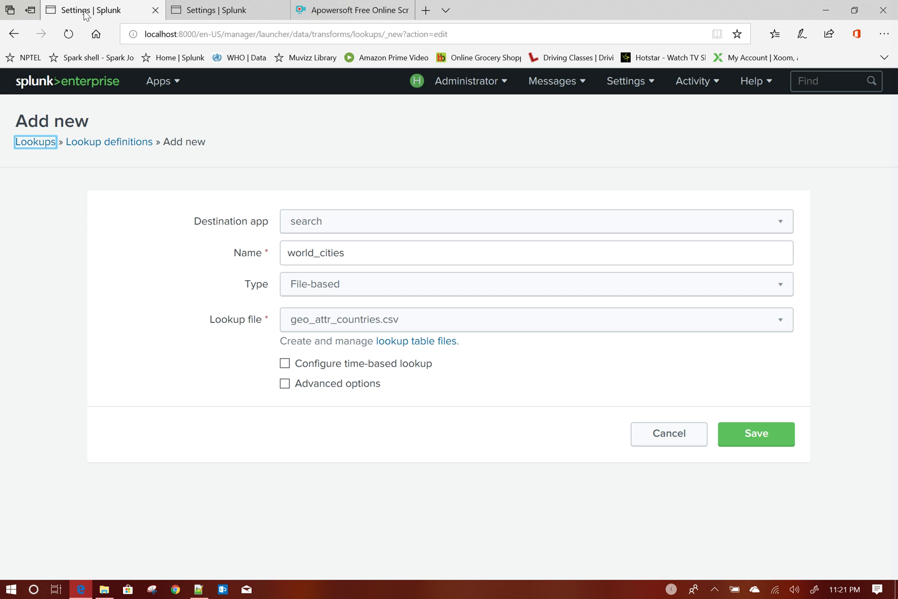
pyautogui.click(110, 145)
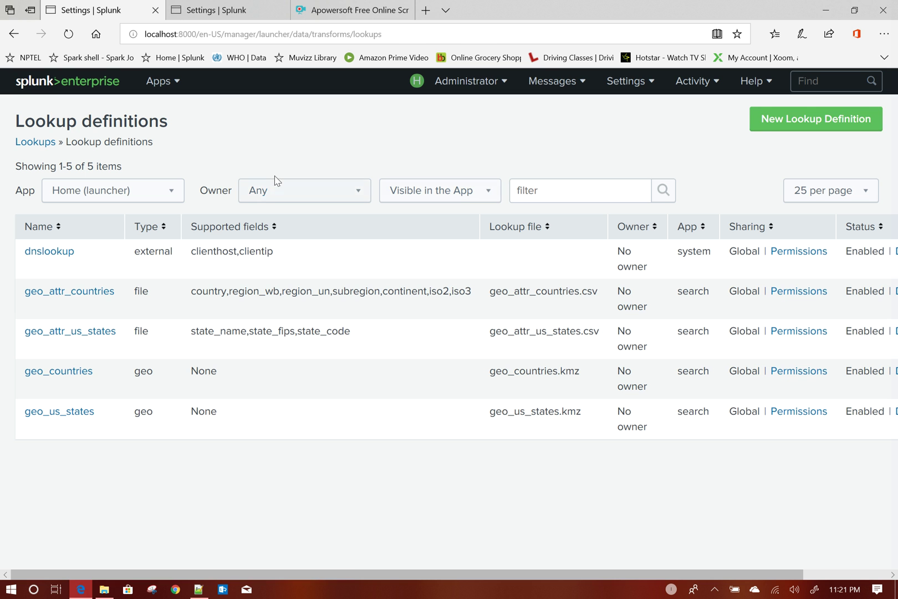
pyautogui.click(796, 129)
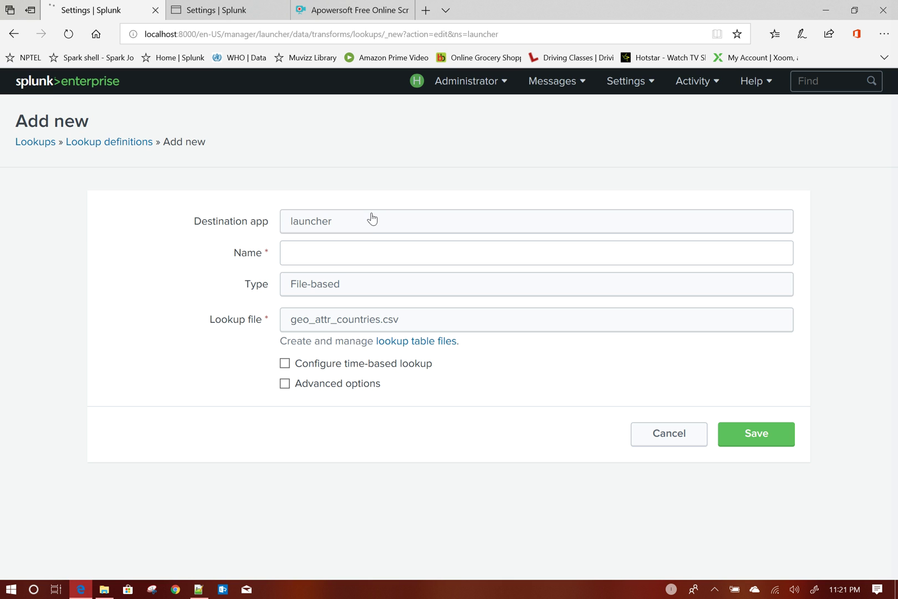
pyautogui.click(371, 224)
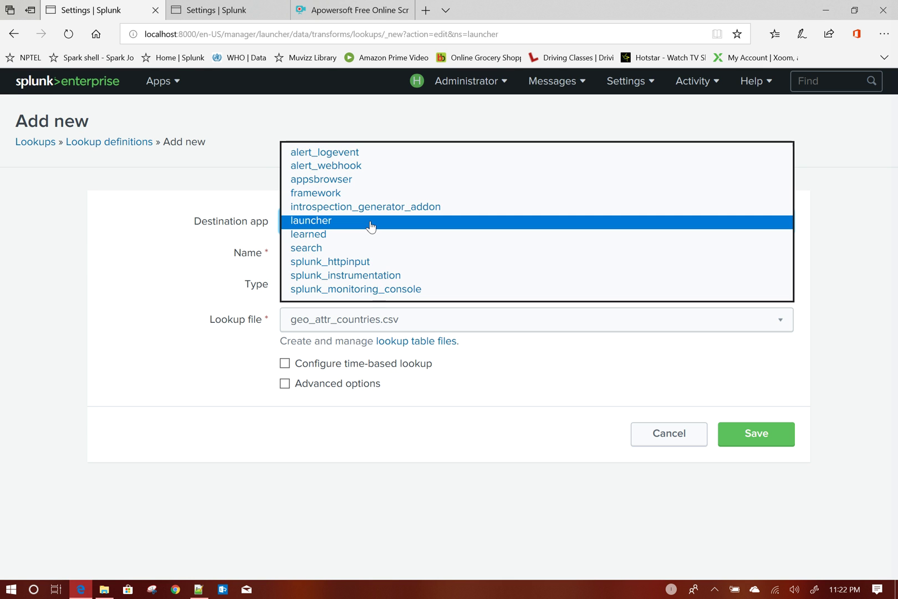
pyautogui.click(324, 250)
pyautogui.click(345, 251)
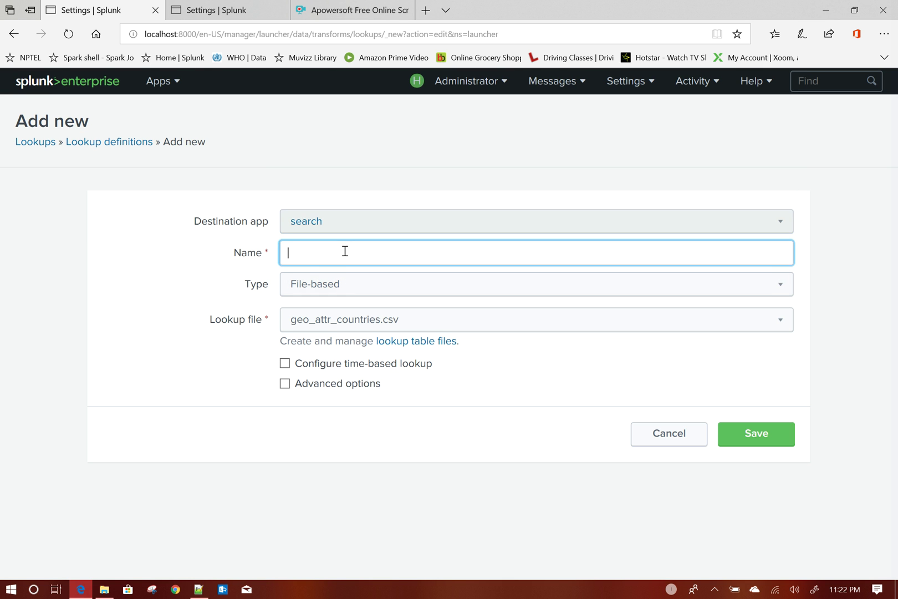
pyautogui.write('world_cities')
pyautogui.click(357, 328)
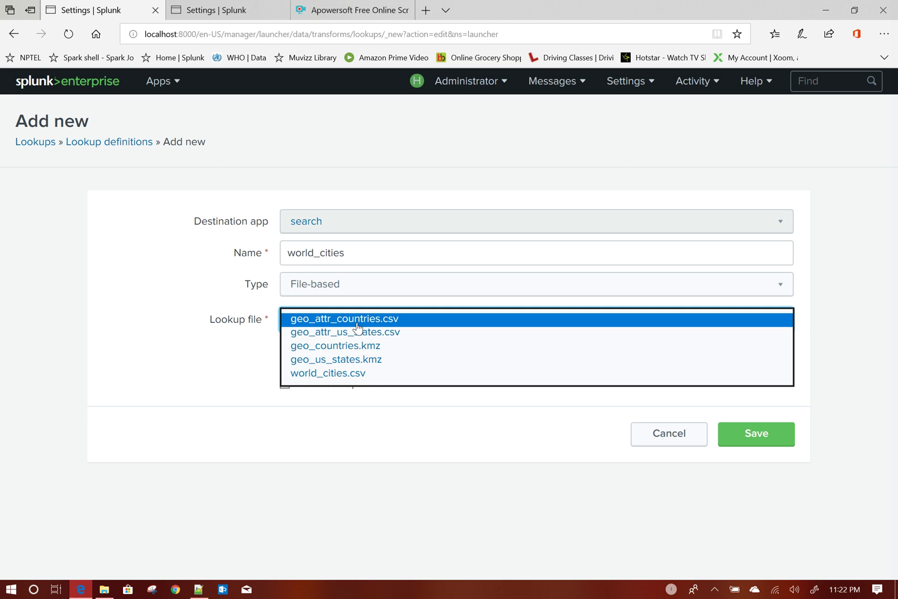
pyautogui.click(349, 374)
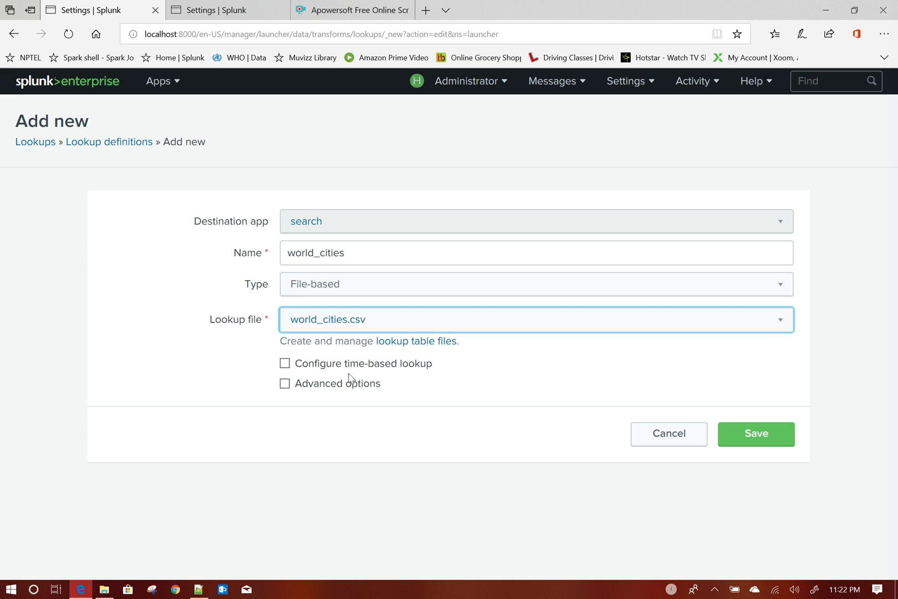
pyautogui.click(762, 438)
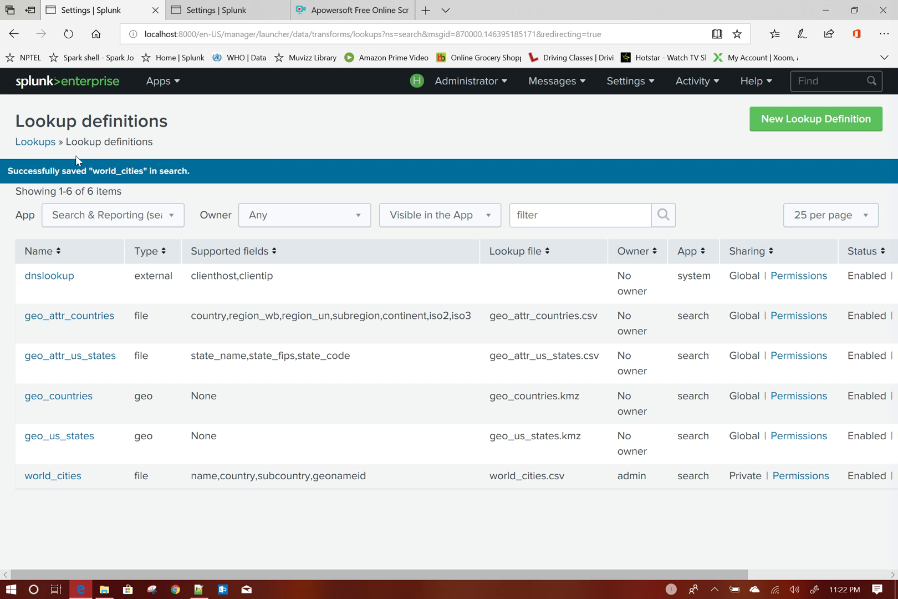
# Switch to the Search & Reporting app from the Apps menu.
pyautogui.click(160, 82)
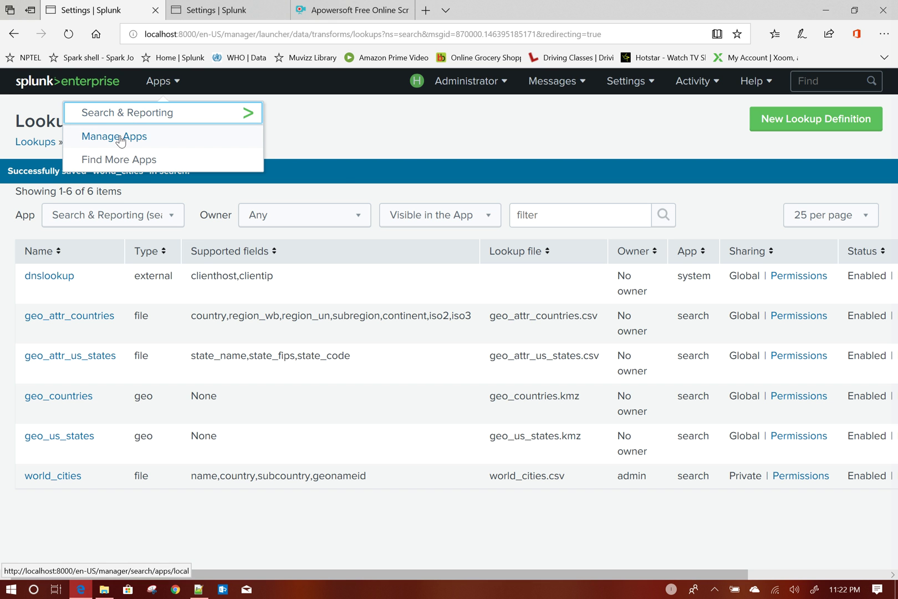
pyautogui.click(129, 113)
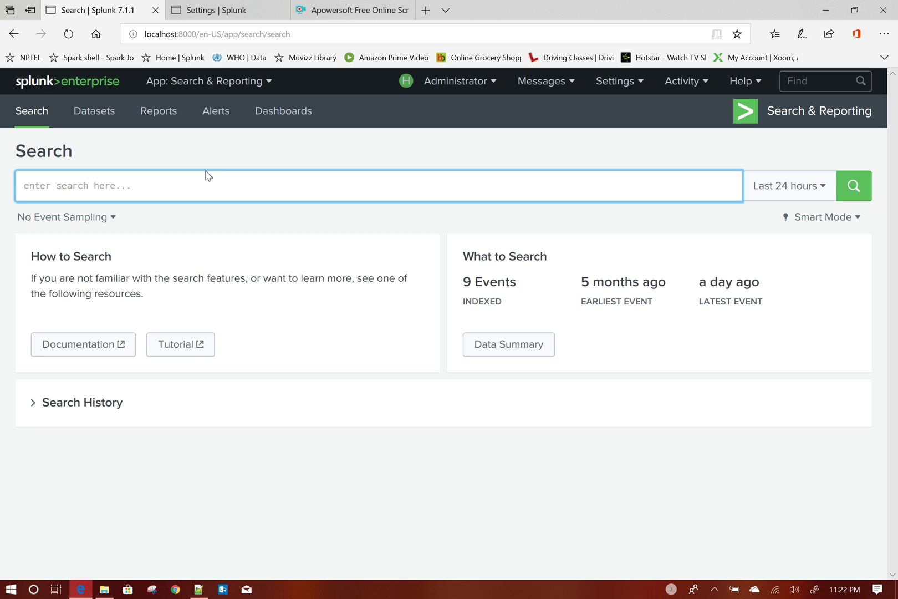
# Run '| inputlookup world_cities' over All time to list the nine city rows.
pyautogui.write('| i')
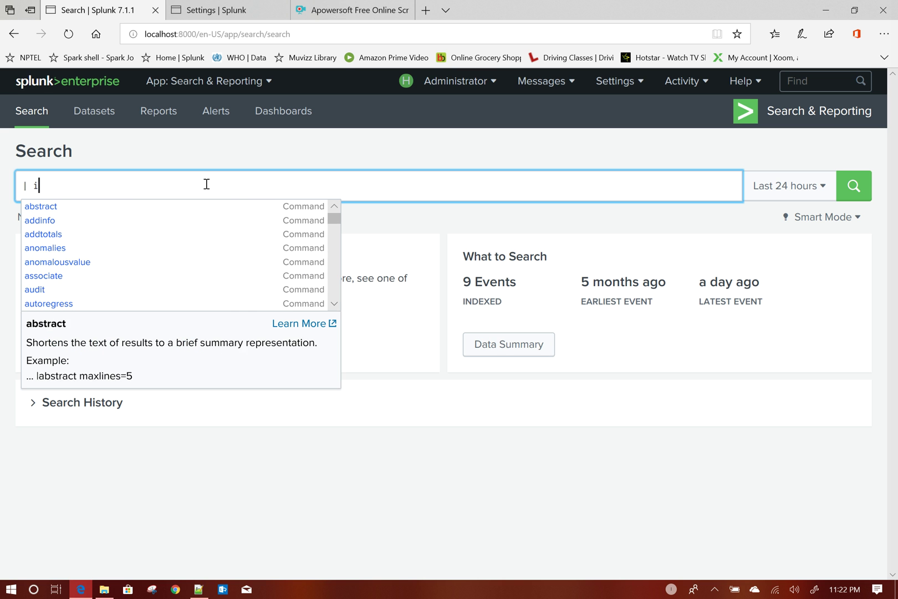
pyautogui.write('nput')
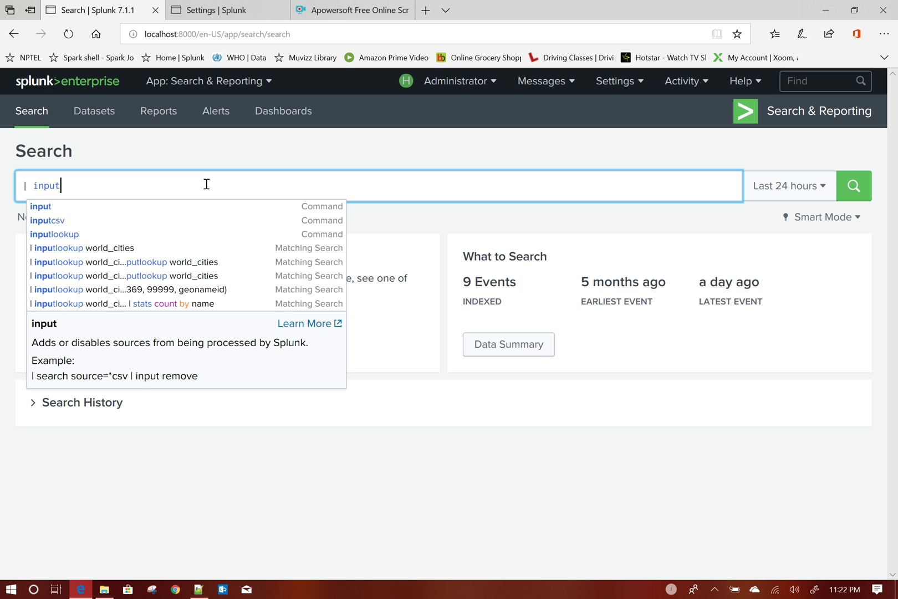
pyautogui.write('lookup')
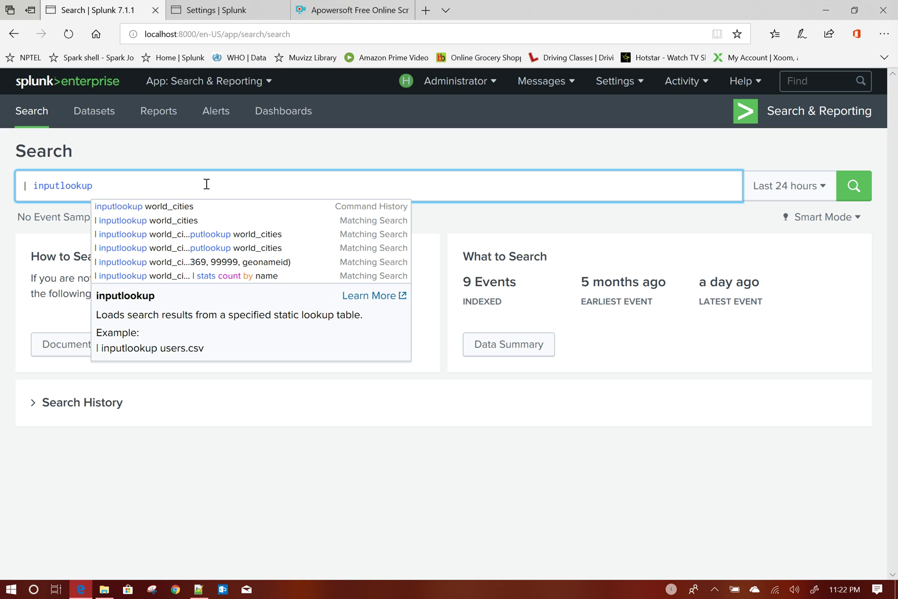
pyautogui.press('Down')
pyautogui.press('Return')
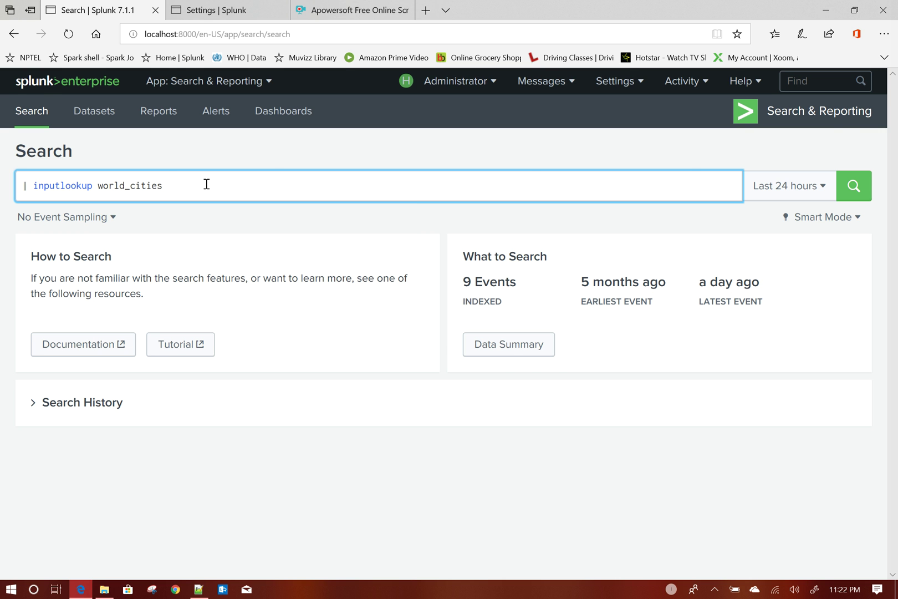
pyautogui.click(774, 188)
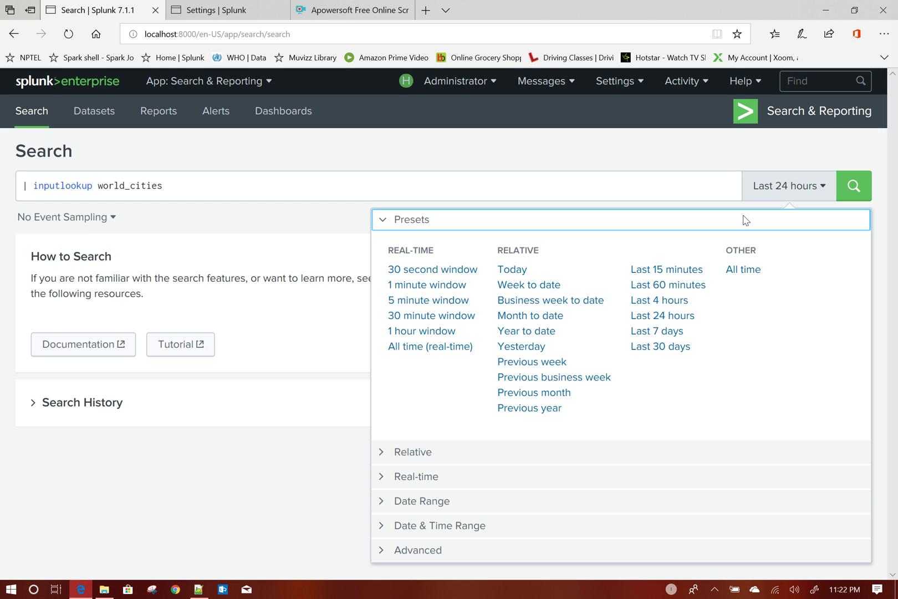
pyautogui.click(743, 270)
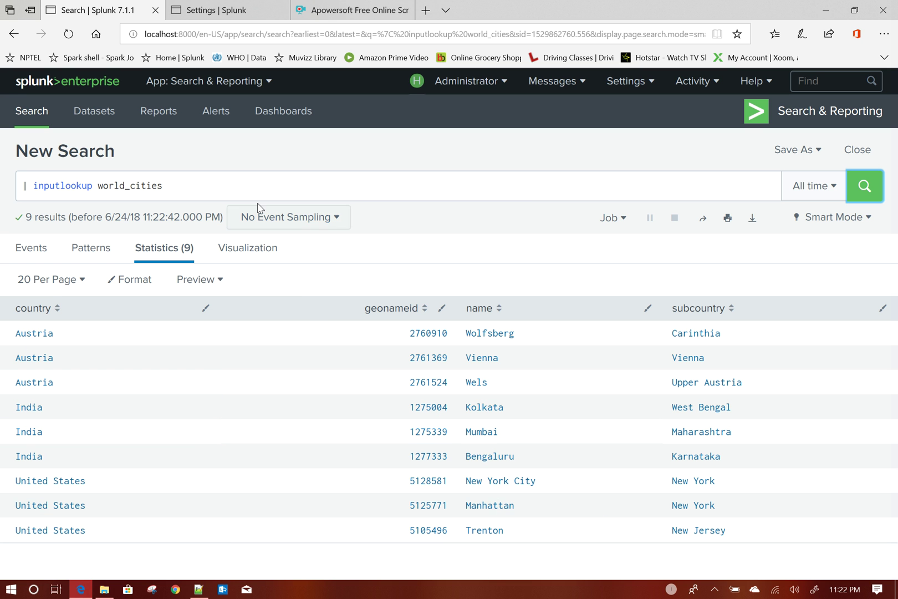
pyautogui.click(261, 186)
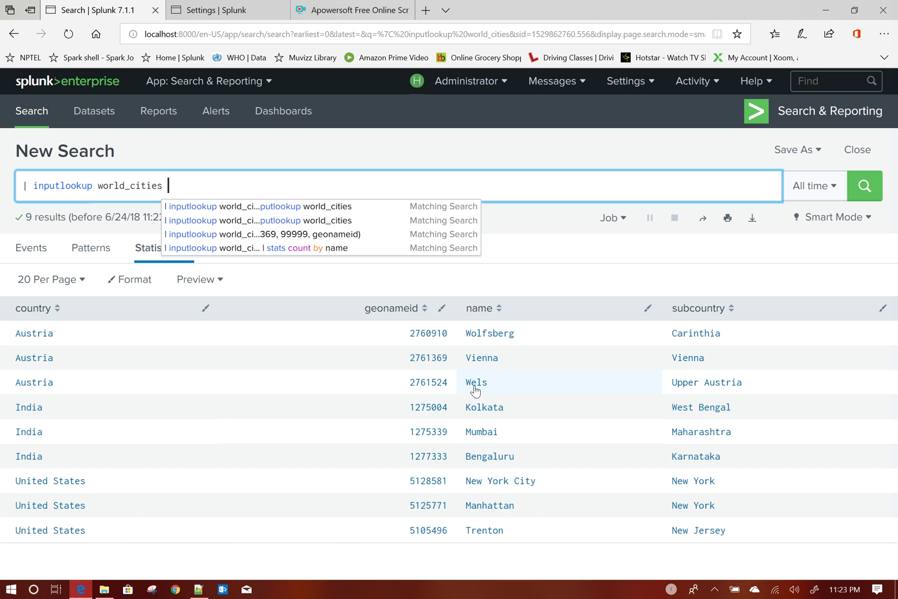
# Append '| where name != "Wels"' to the search and run it, leaving 8 results.
pyautogui.click(220, 184)
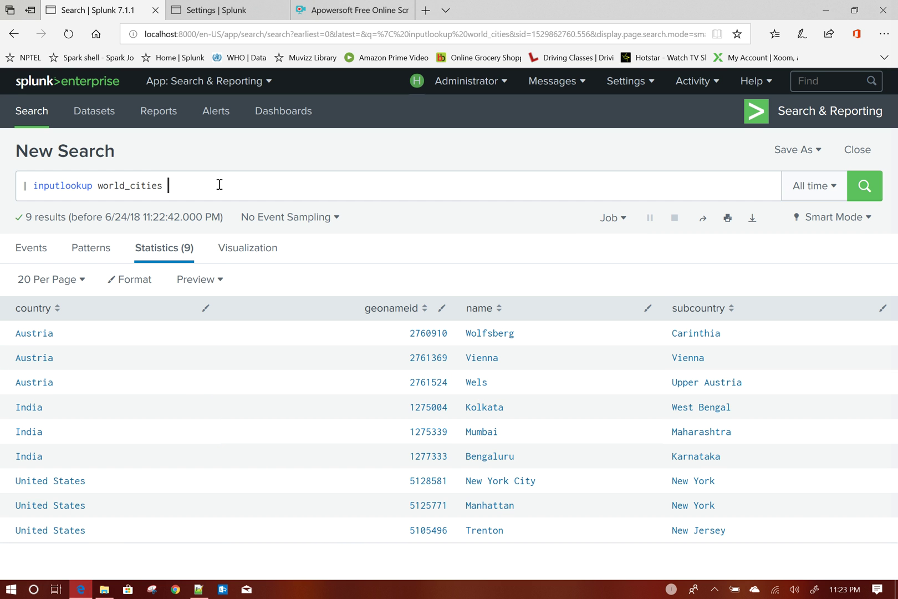
pyautogui.write('| ')
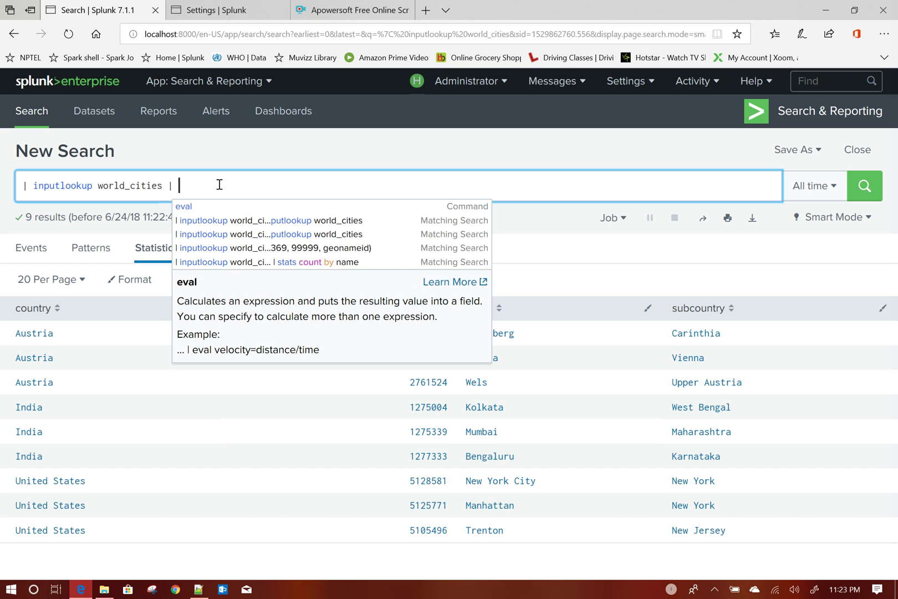
pyautogui.write('where ')
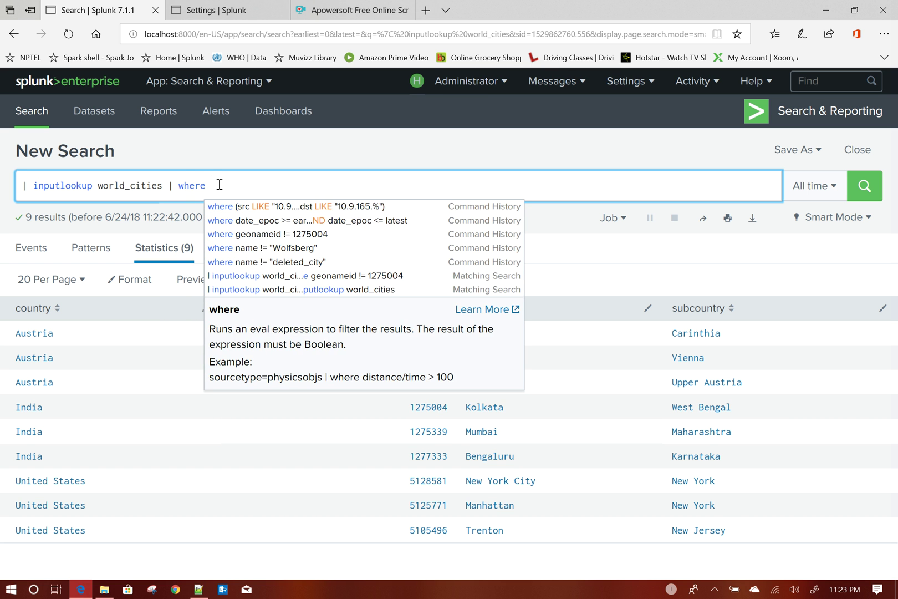
pyautogui.write('name ')
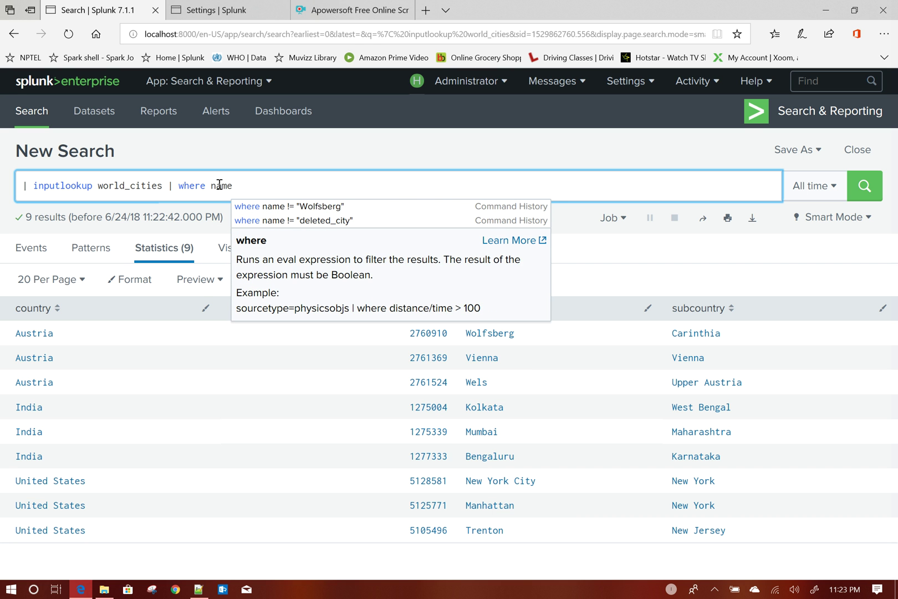
pyautogui.write('!= ')
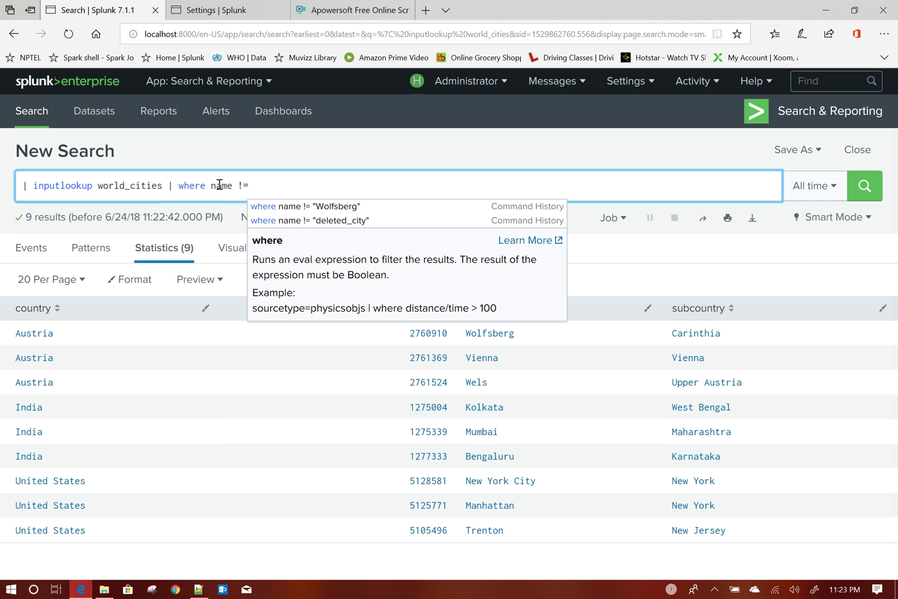
pyautogui.write('""')
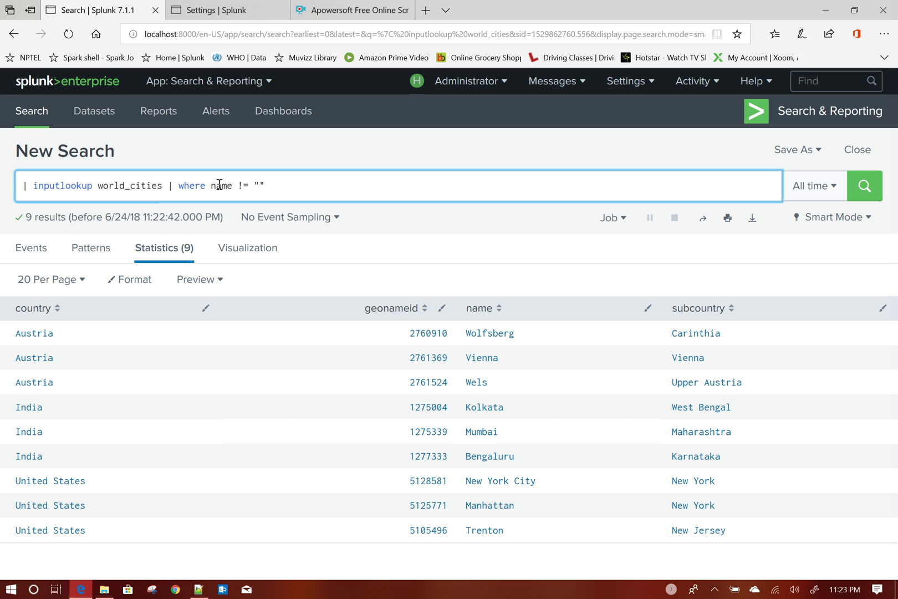
pyautogui.write('Wels')
pyautogui.press('Return')
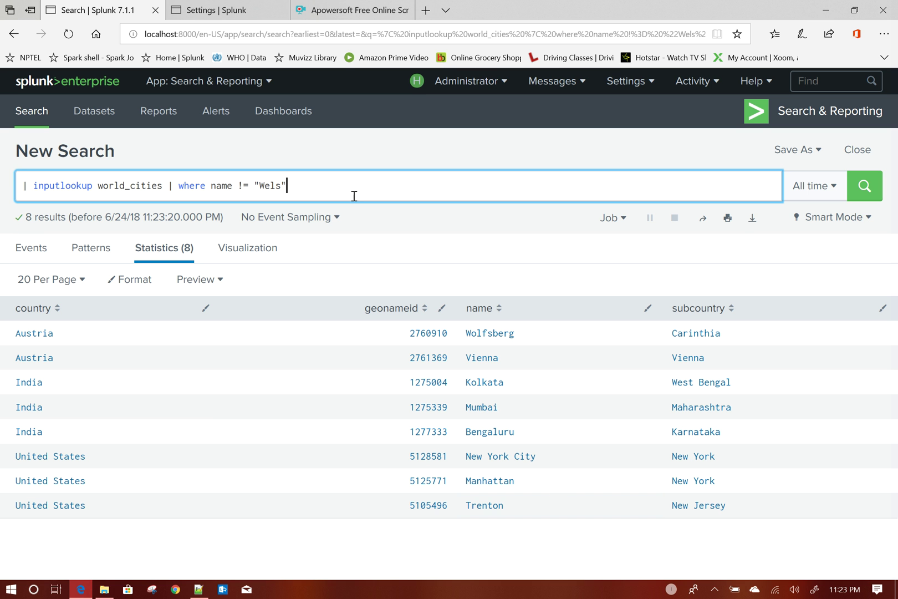
# Append '| outputlookup world_cities' to the Wels-filtering query and run it, leaving eight cities.
pyautogui.write('| ')
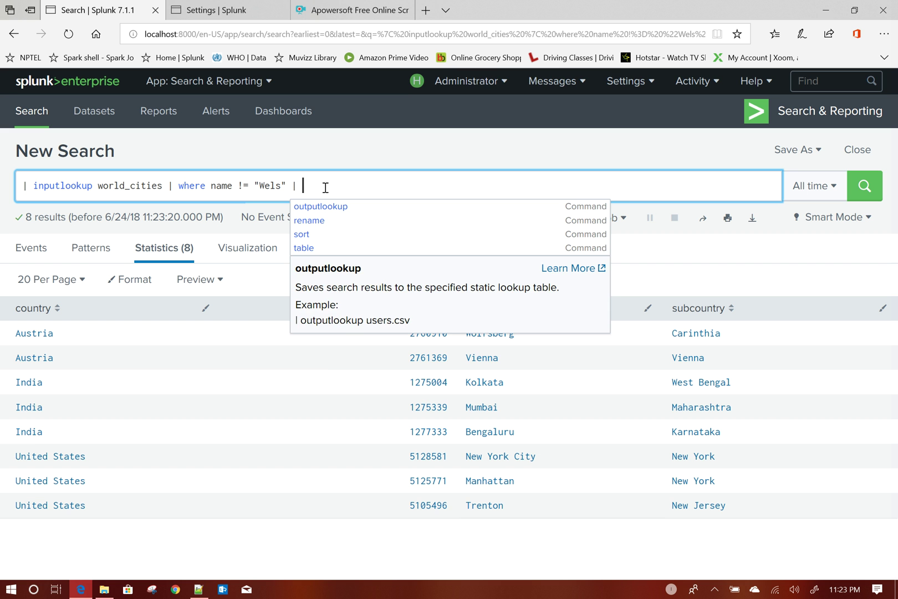
pyautogui.write('out')
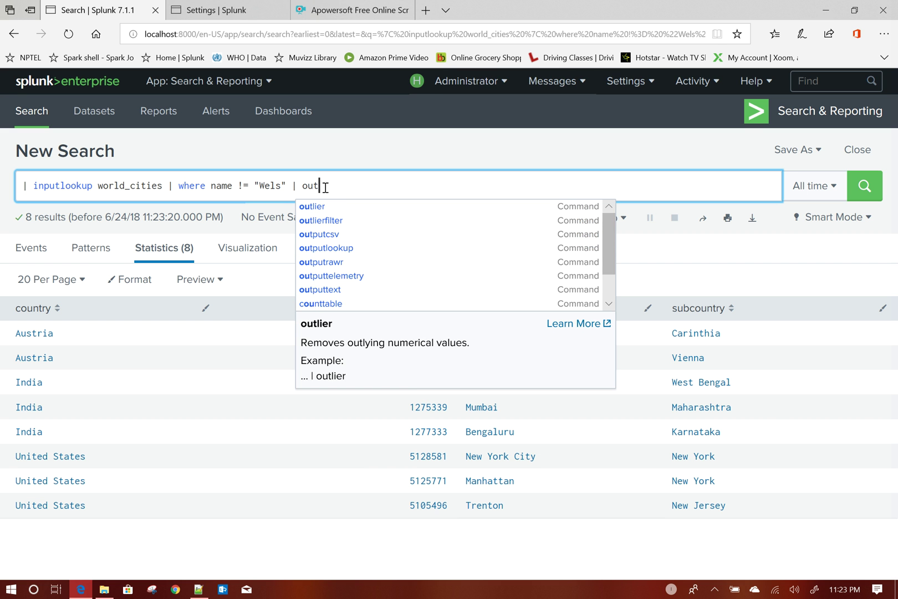
pyautogui.write('putlookup')
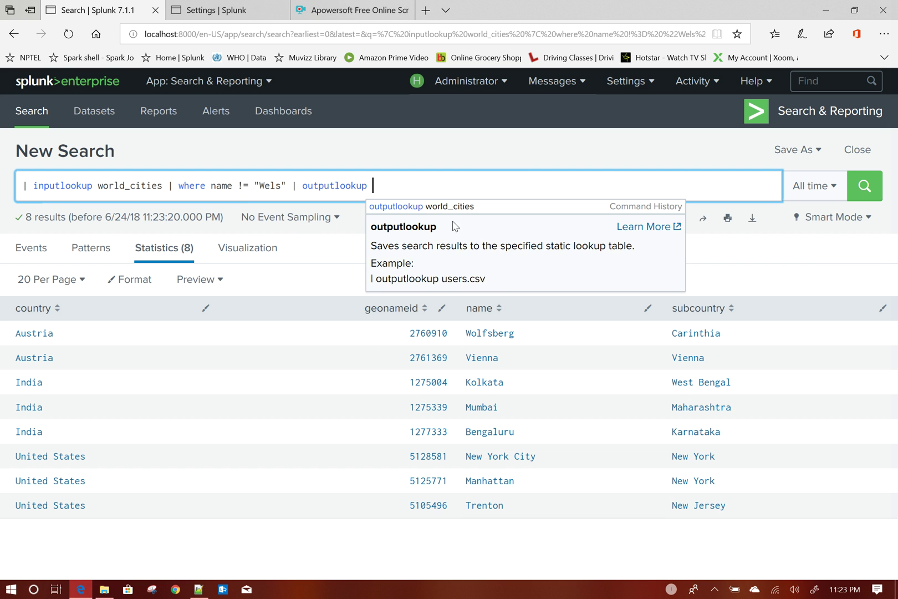
pyautogui.click(469, 208)
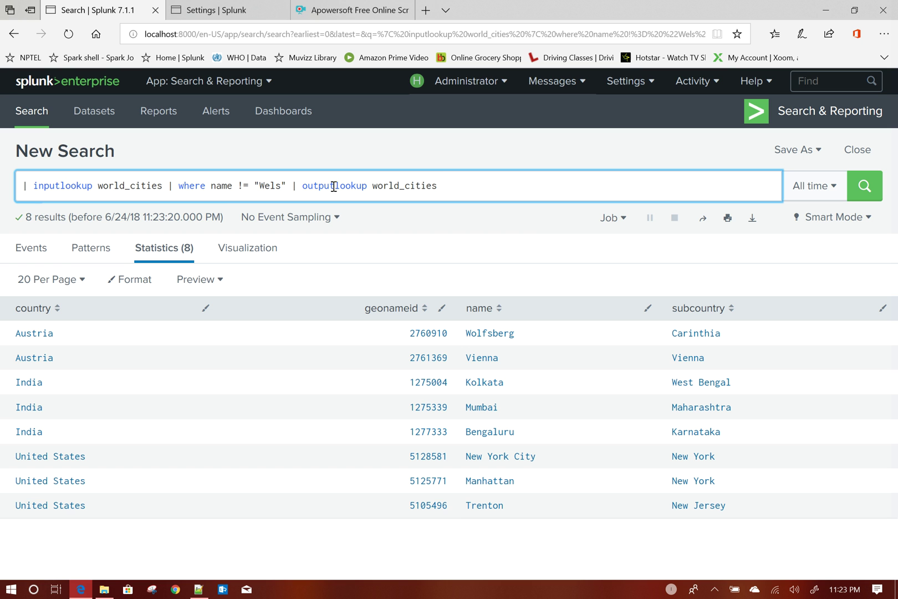
pyautogui.moveTo(289, 185); pyautogui.dragTo(14, 185)
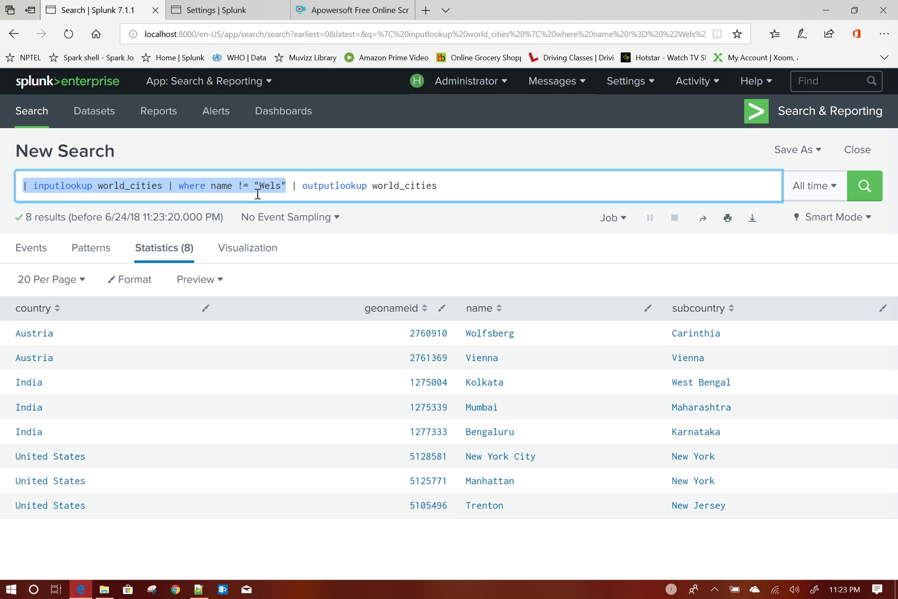
pyautogui.click(165, 186)
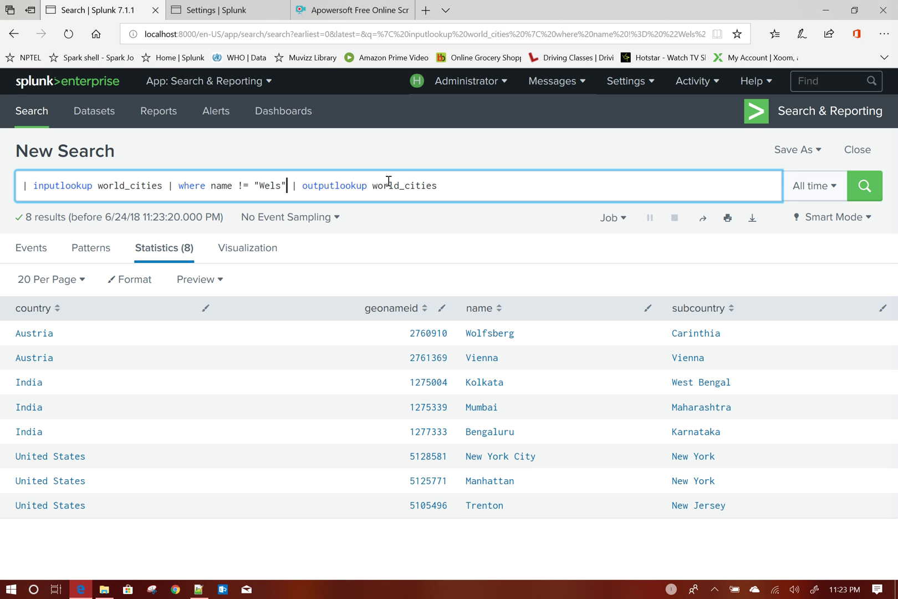
pyautogui.doubleClick(318, 185)
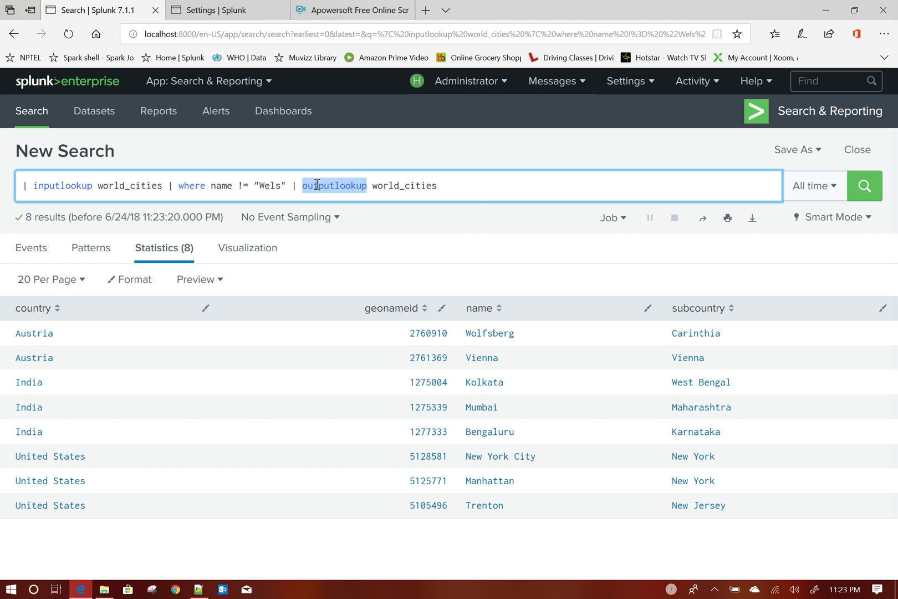
pyautogui.click(865, 186)
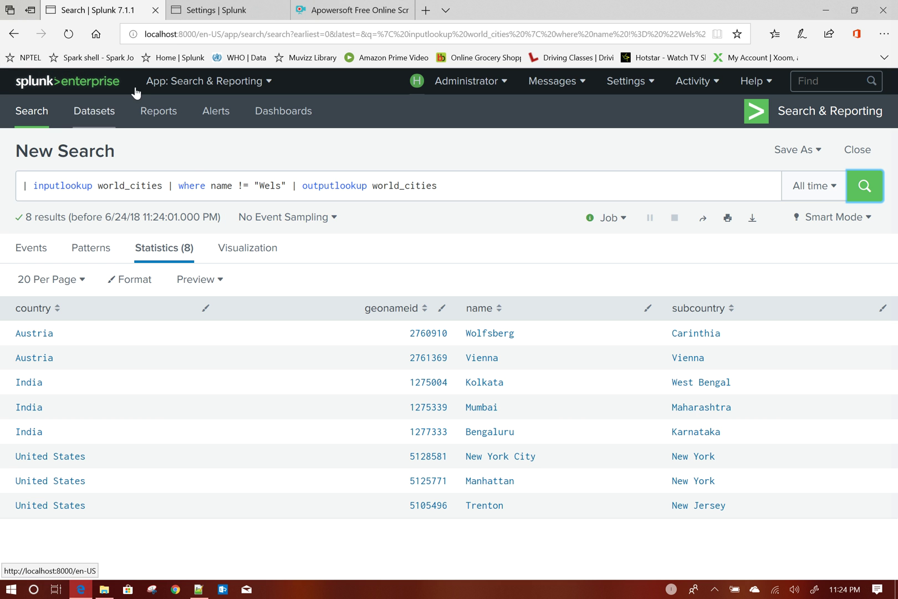
# Open a second Search page in a new browser tab.
pyautogui.rightClick(39, 111)
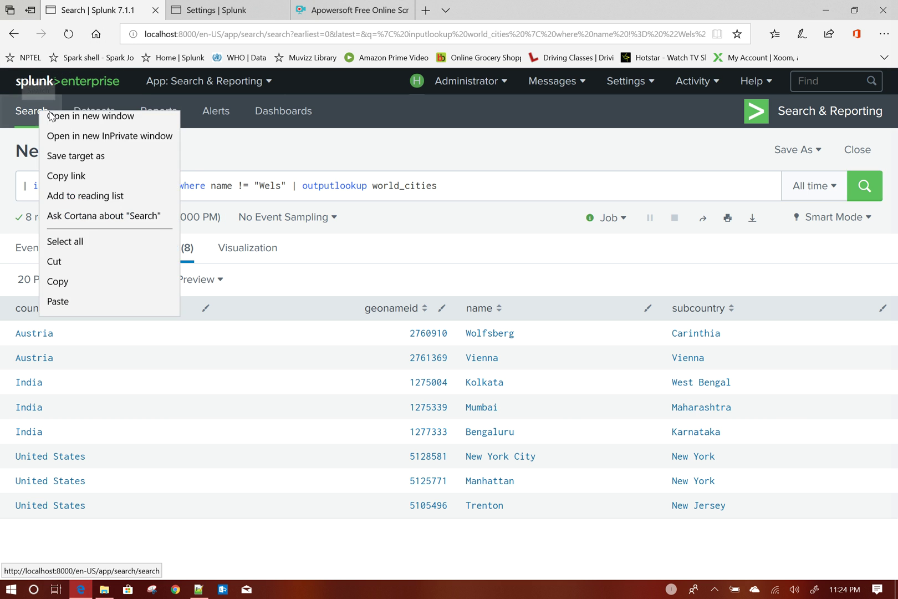
pyautogui.click(83, 122)
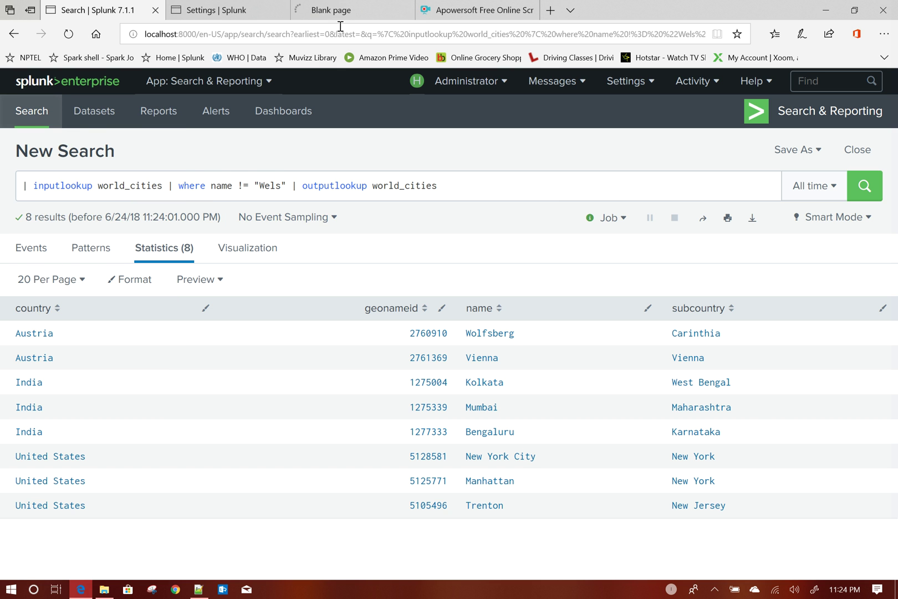
pyautogui.click(313, 13)
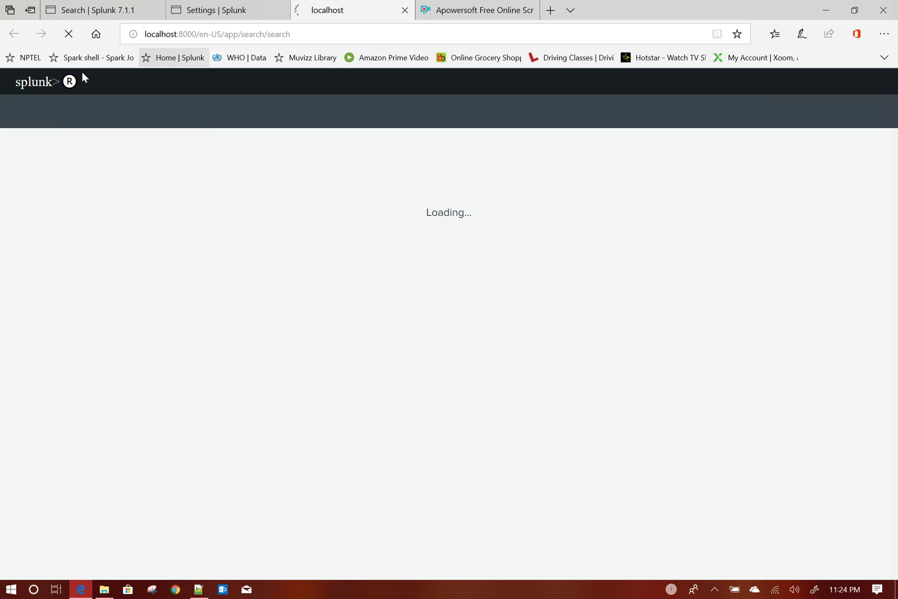
pyautogui.click(91, 13)
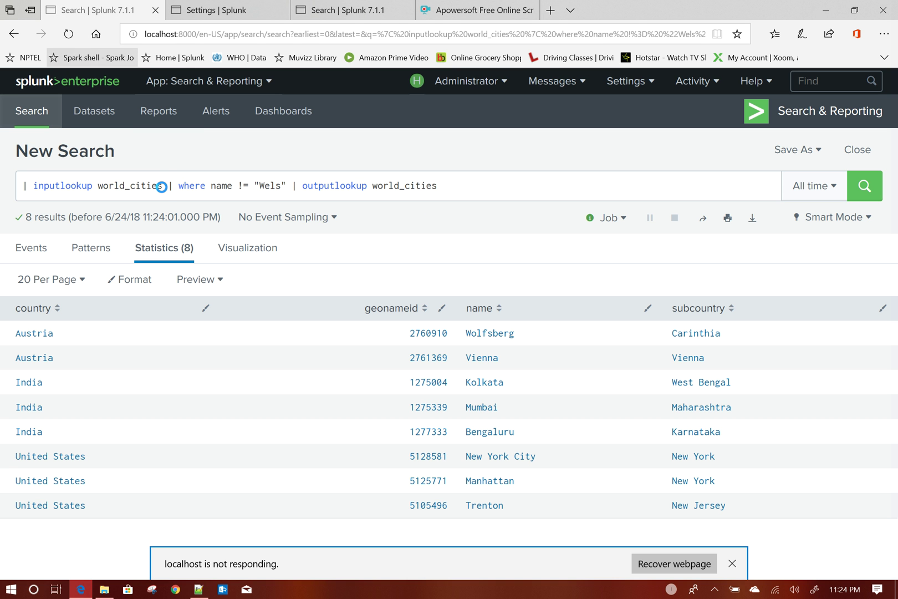
# Run '| inputlookup world_cities' in the new tab, listing eight cities, and close the Settings tab.
pyautogui.moveTo(160, 187); pyautogui.dragTo(22, 186)
pyautogui.hotkey('ctrl', 'c')
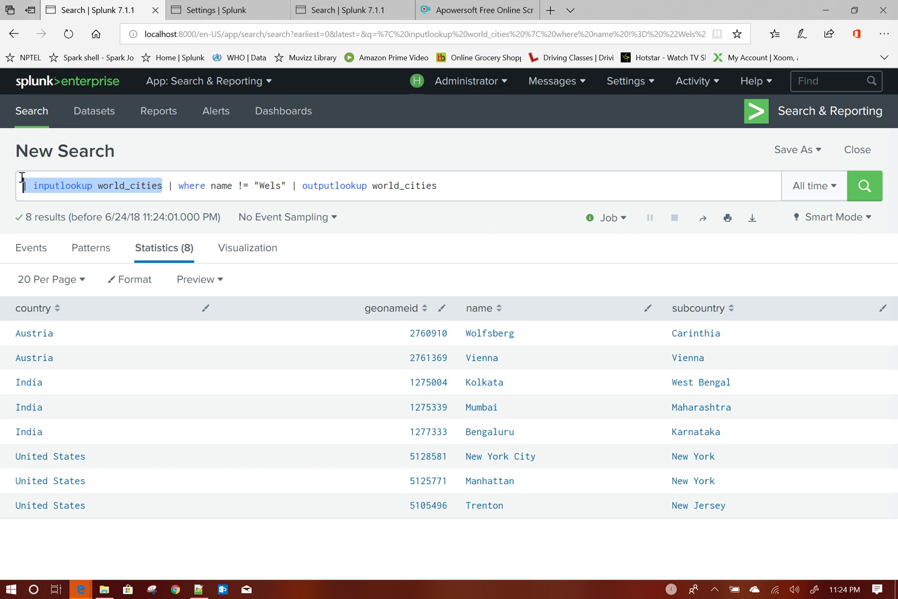
pyautogui.click(338, 11)
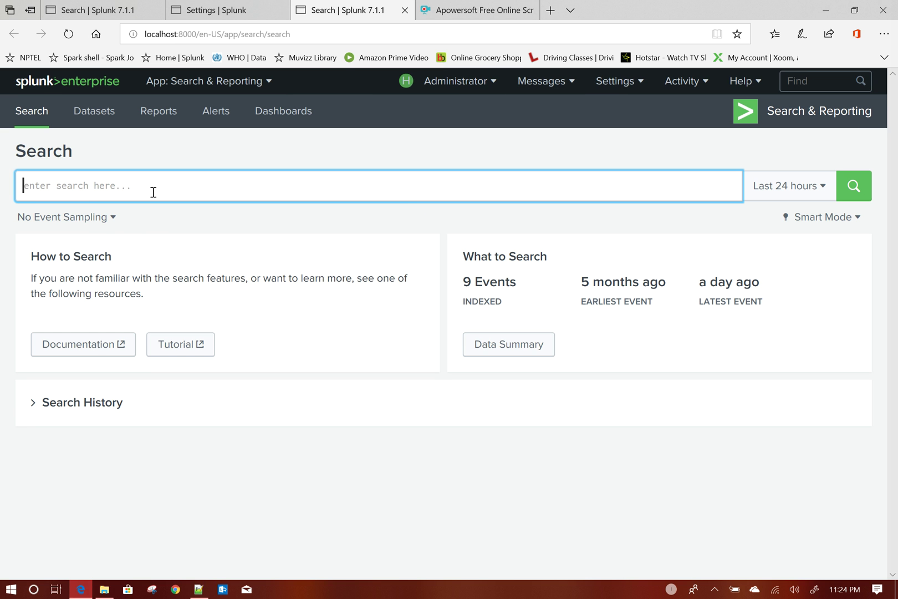
pyautogui.hotkey('ctrl', 'v')
pyautogui.press('Return')
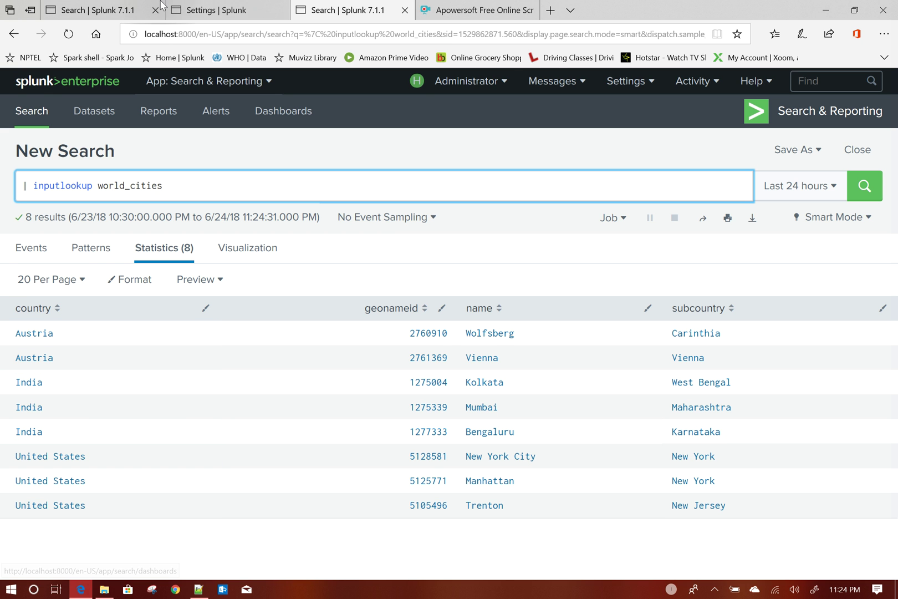
pyautogui.click(280, 10)
pyautogui.click(92, 13)
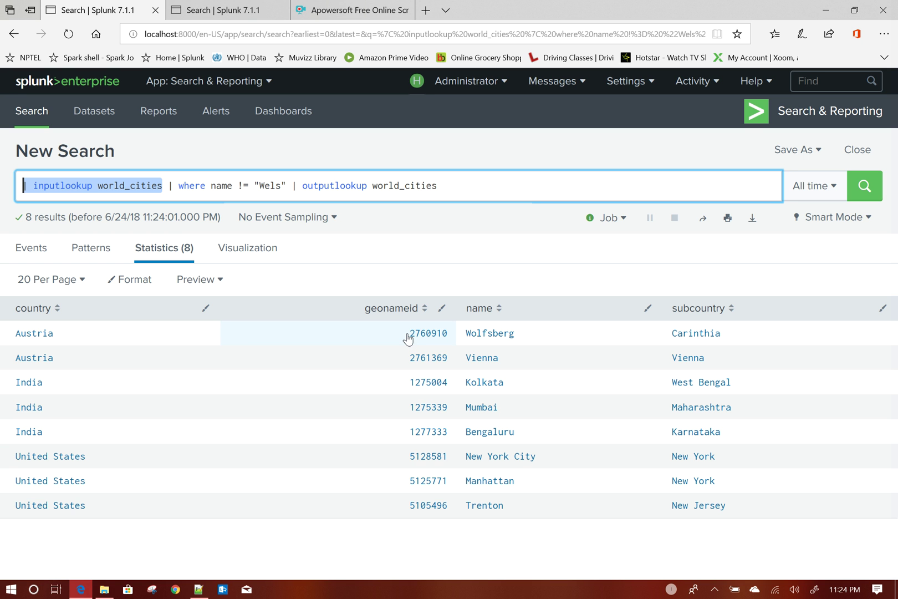
# Replace the Wels filter in the query with 'eval geonameid = if(geonameid =='.
pyautogui.moveTo(409, 339); pyautogui.dragTo(450, 342)
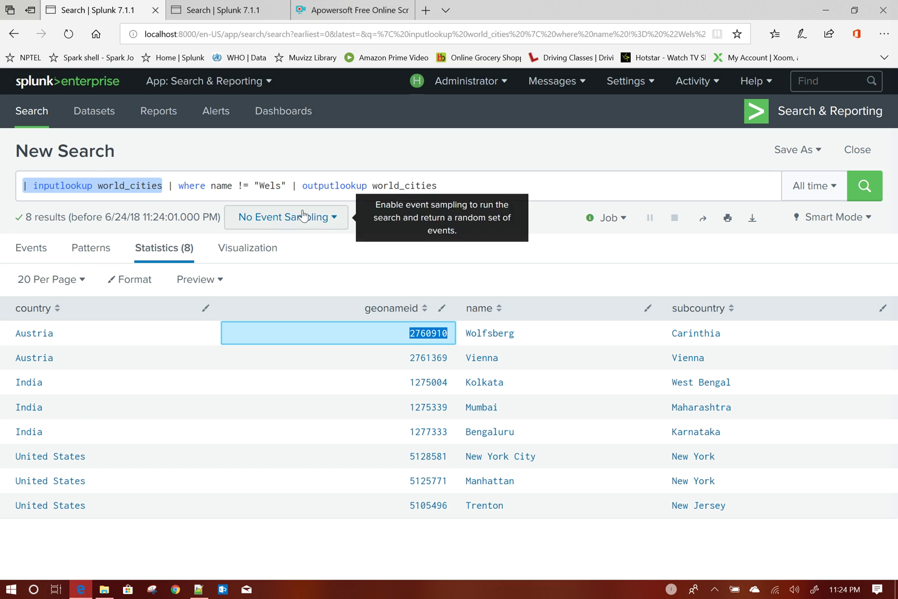
pyautogui.moveTo(287, 182); pyautogui.dragTo(179, 182)
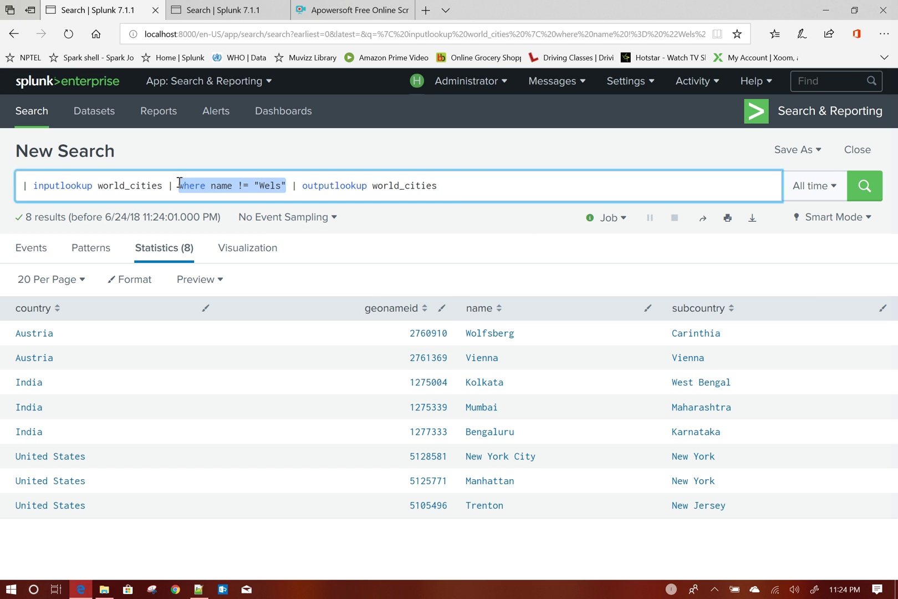
pyautogui.write('eval')
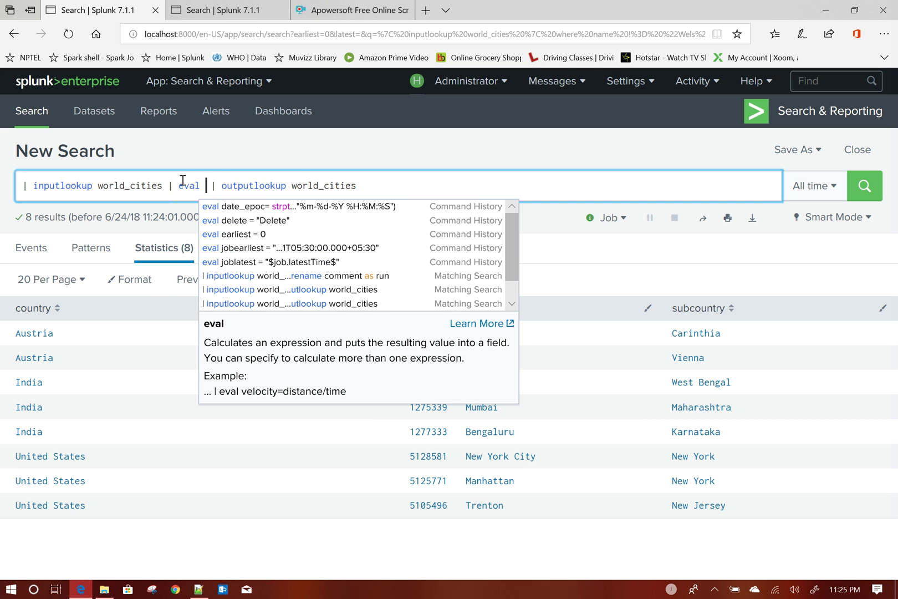
pyautogui.write(' geonameid')
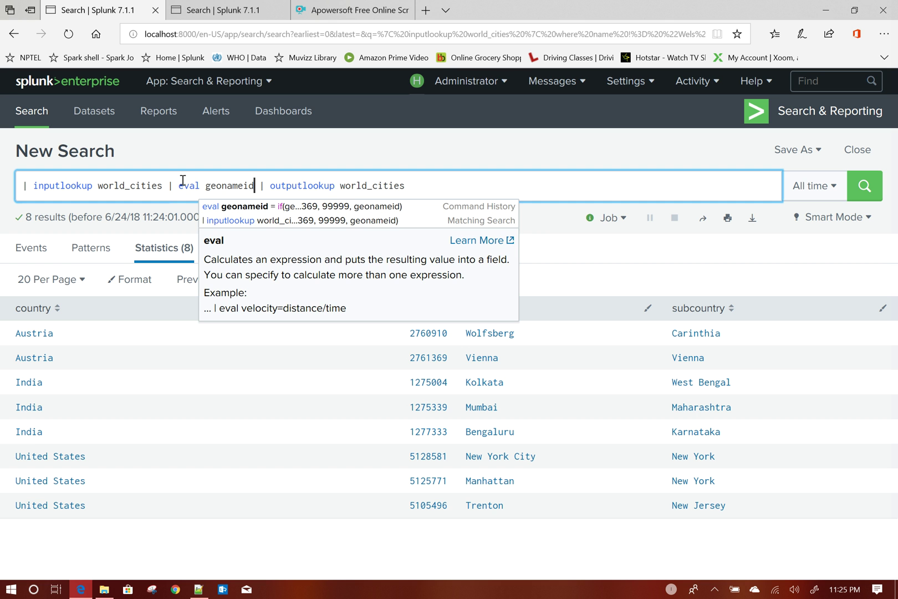
pyautogui.write(' =')
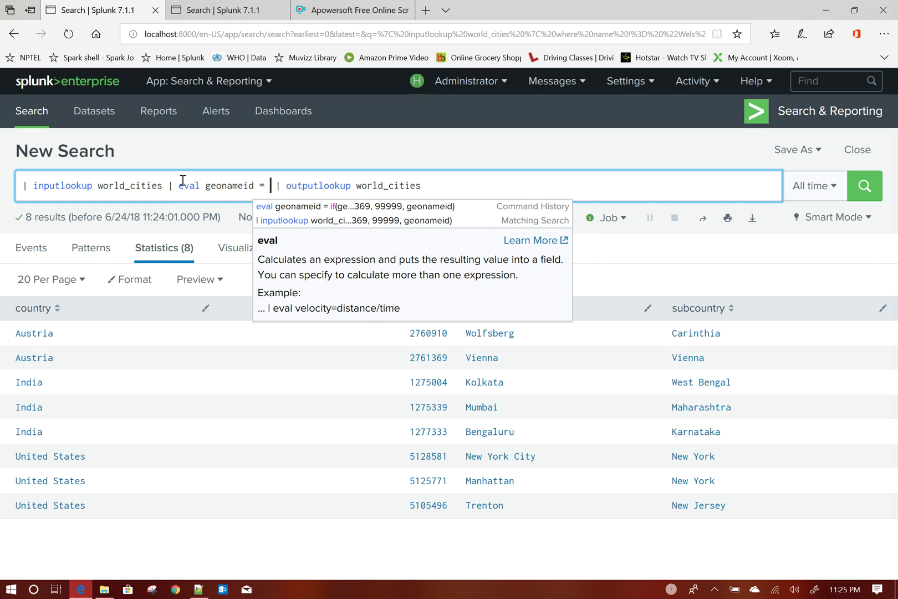
pyautogui.click(314, 159)
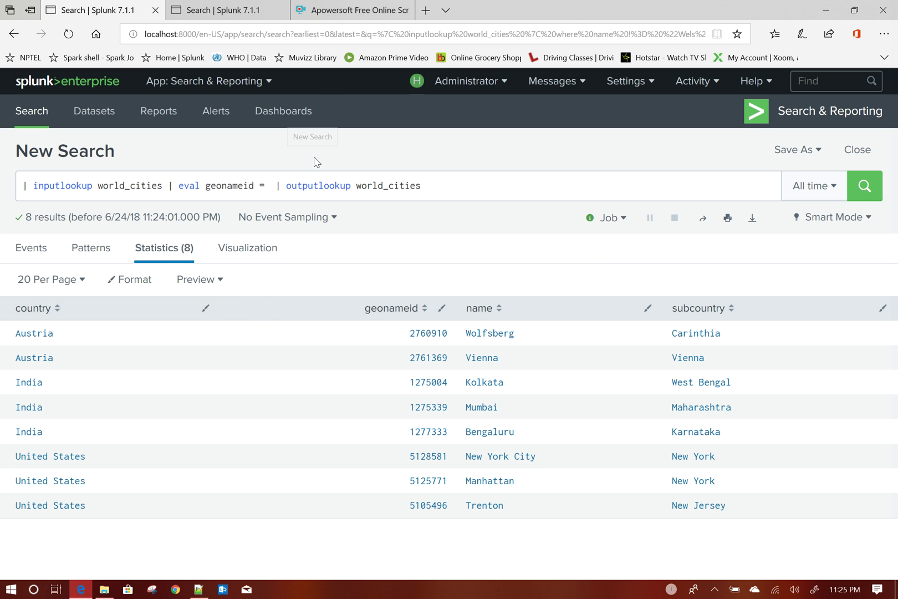
pyautogui.click(272, 185)
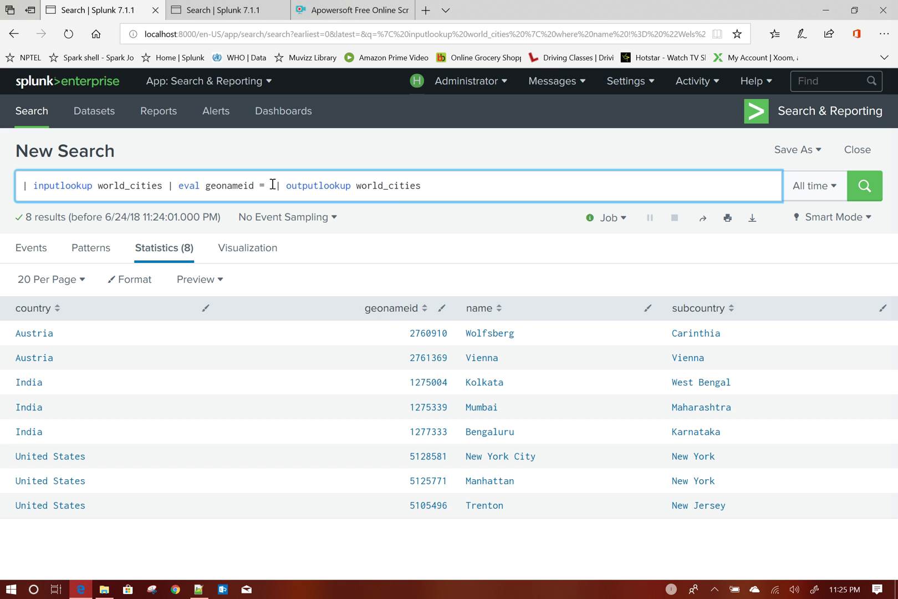
pyautogui.write('if(')
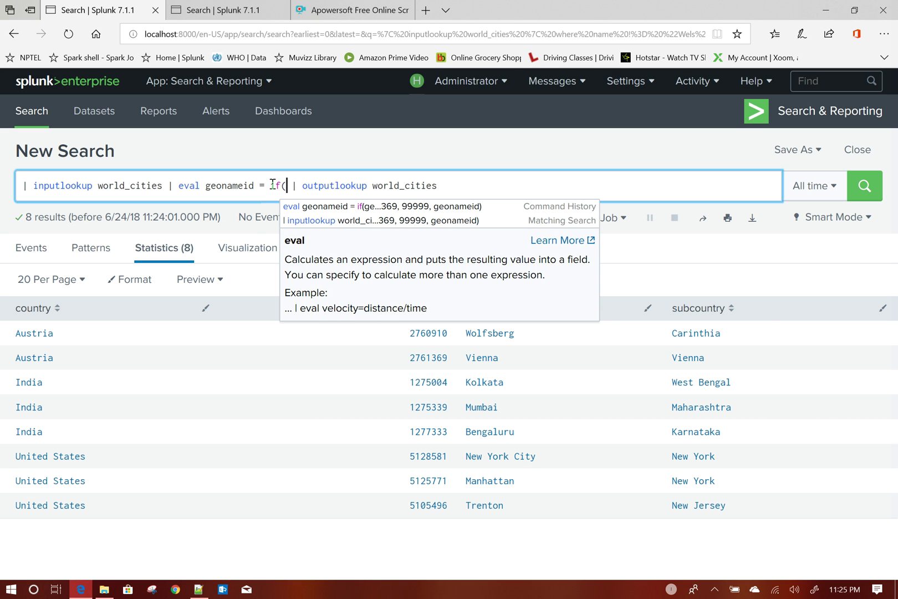
pyautogui.write('geonameid')
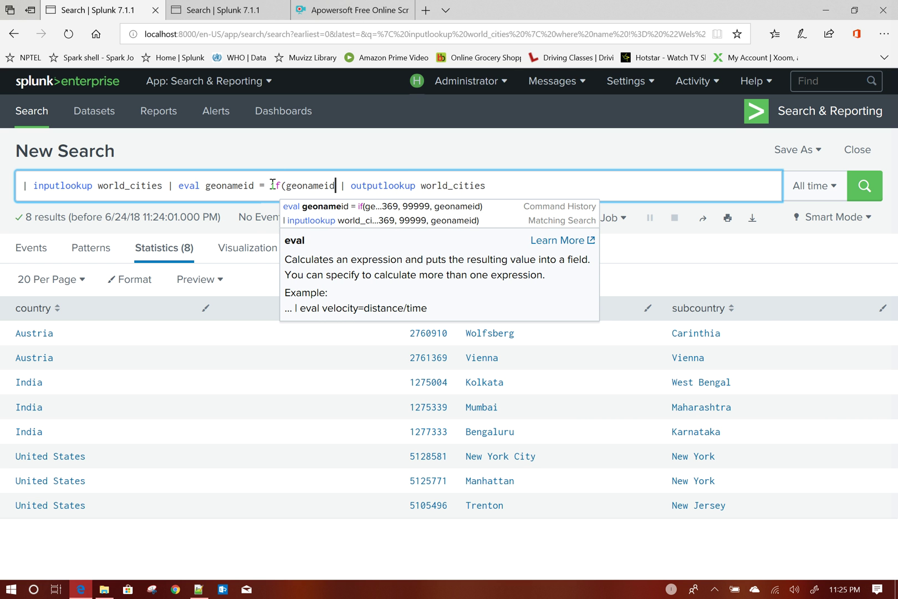
pyautogui.write(' ==')
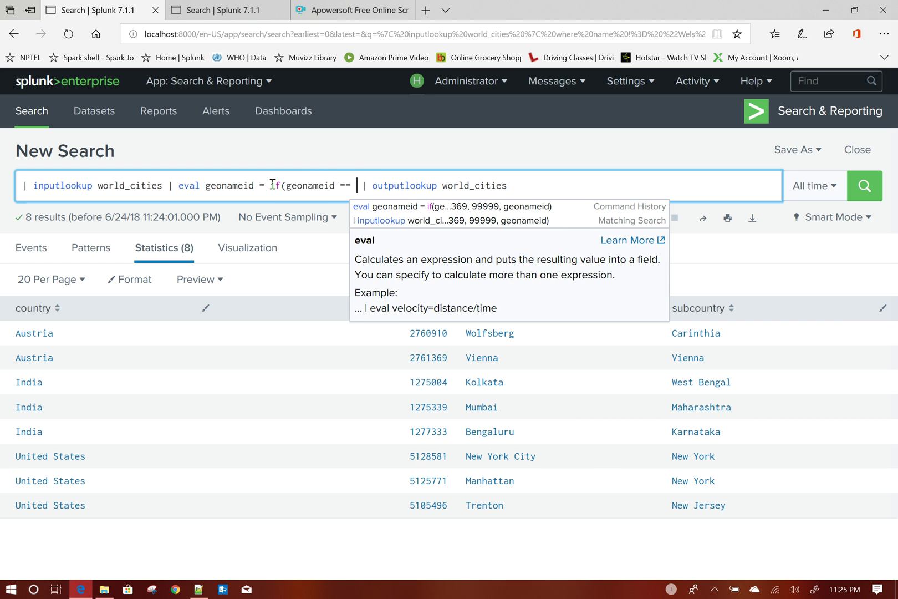
# Add Wolfsberg's geonameid 2760910 and the new value 9999999 to the if() condition.
pyautogui.click(348, 157)
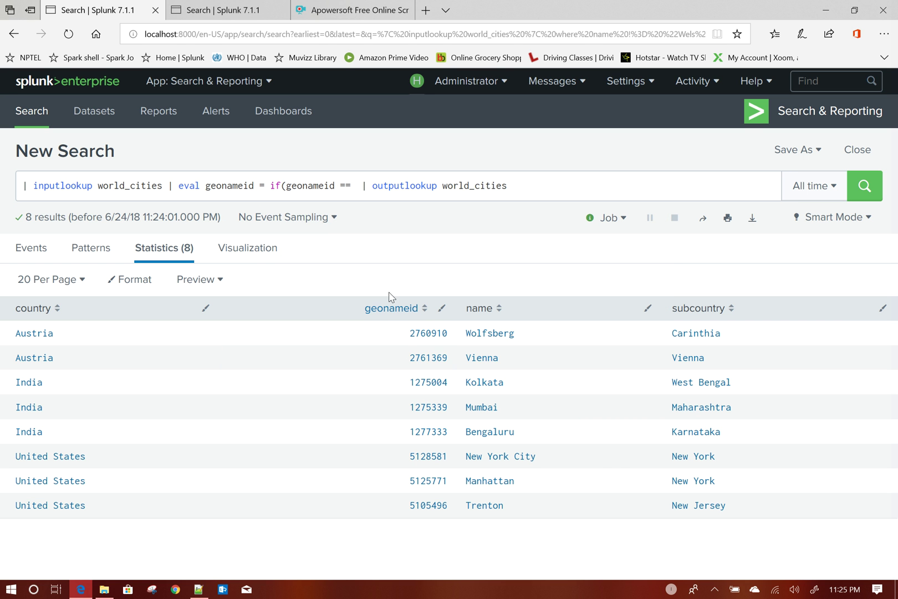
pyautogui.doubleClick(410, 336)
pyautogui.hotkey('ctrl', 'c')
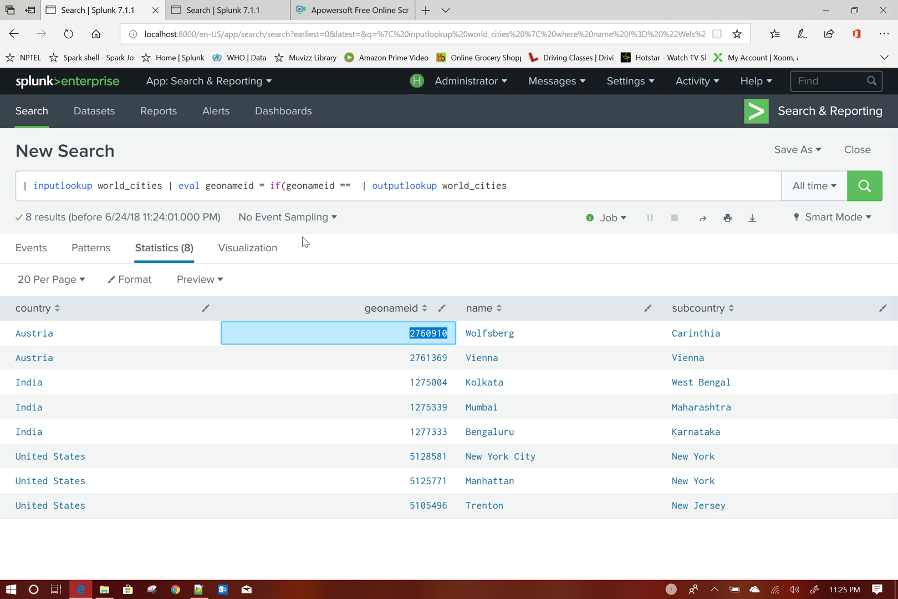
pyautogui.click(362, 186)
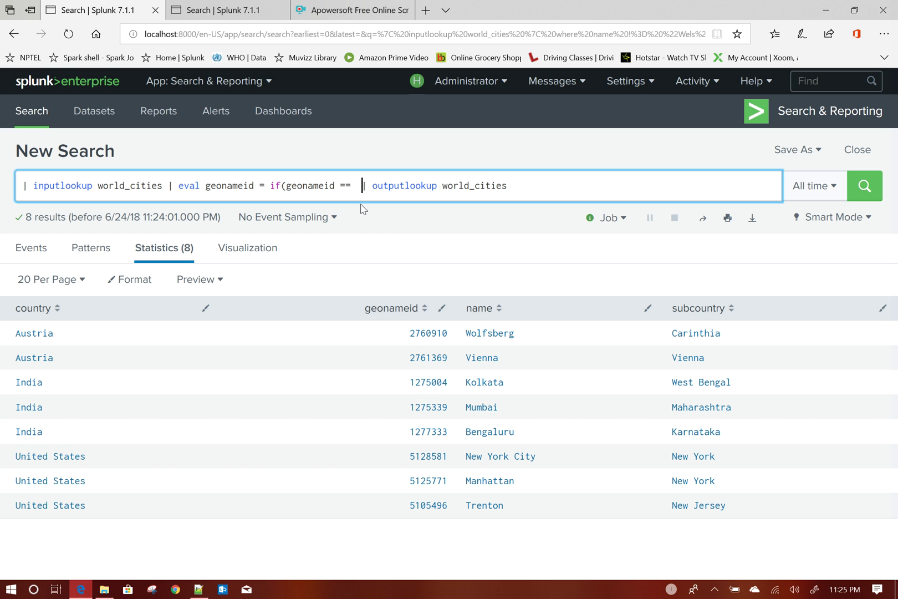
pyautogui.hotkey('ctrl', 'v')
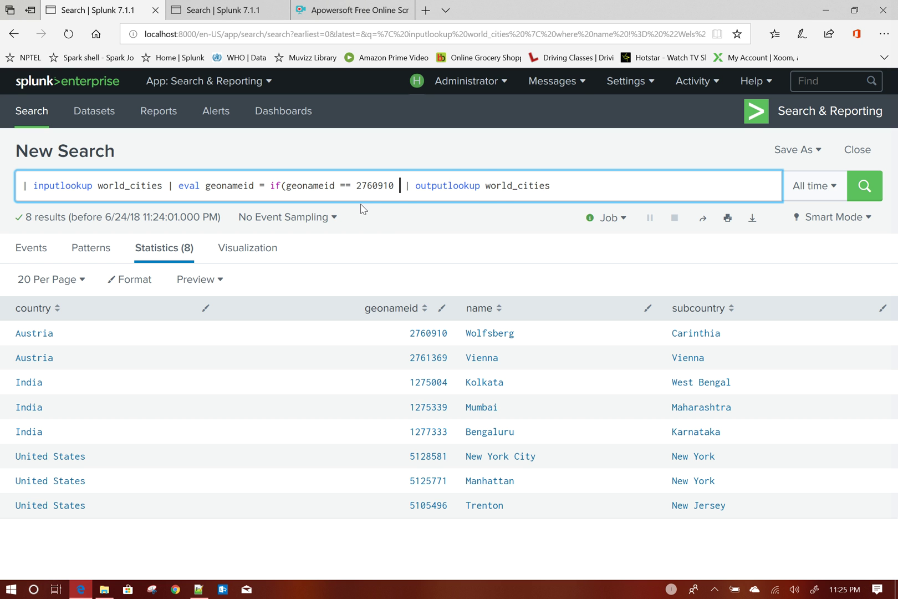
pyautogui.write(', ')
pyautogui.write('9999')
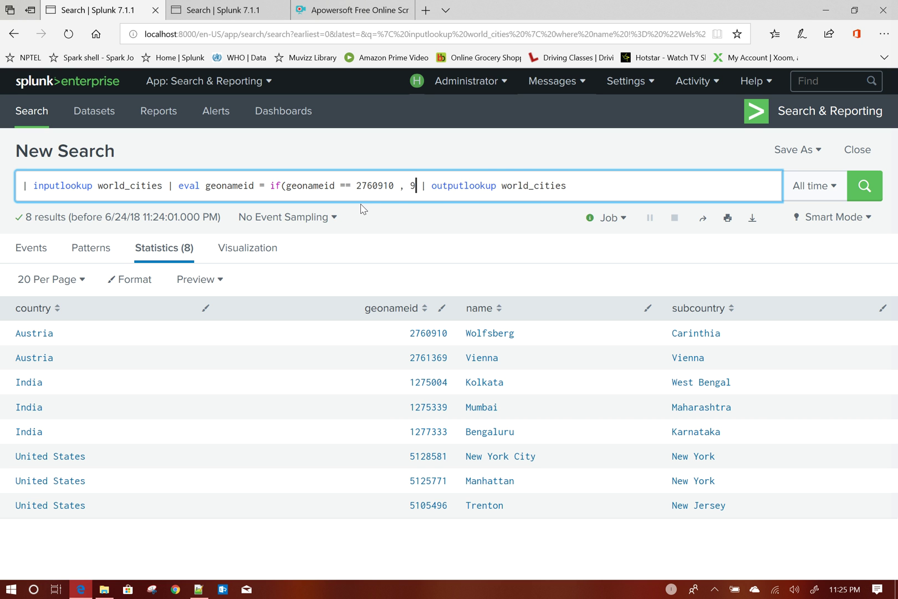
pyautogui.write('99999')
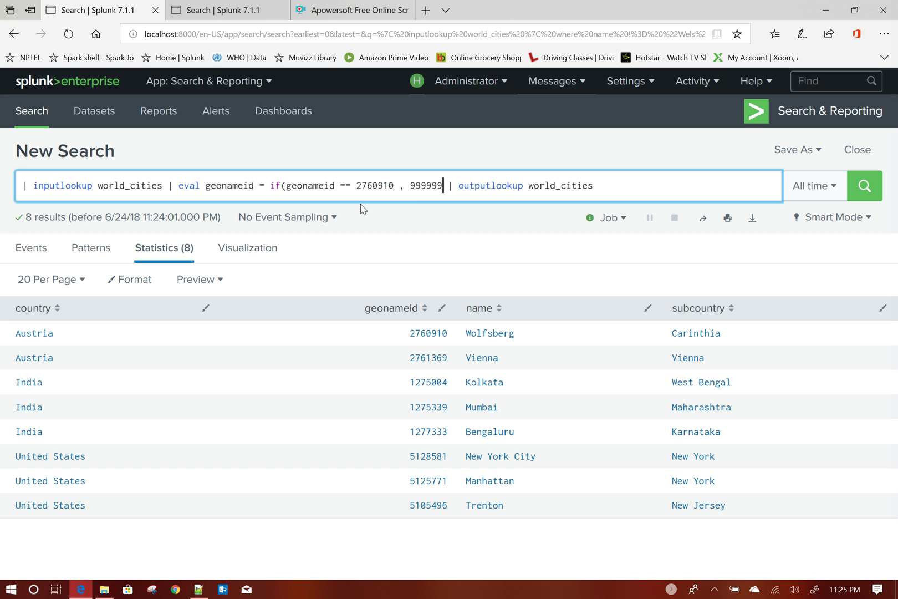
pyautogui.write(',')
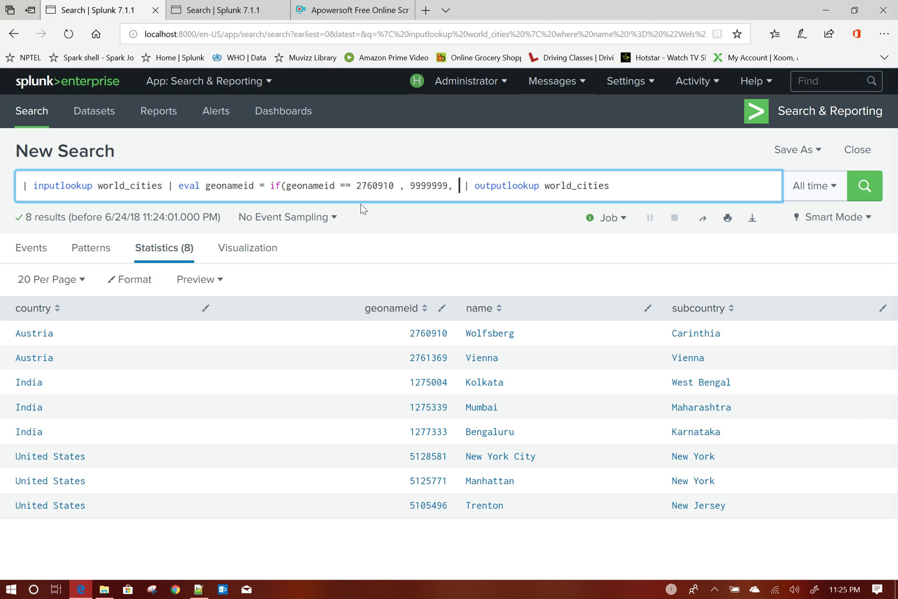
# Finish the if() with geonameid as the fallback value and a closing parenthesis.
pyautogui.moveTo(337, 187); pyautogui.dragTo(288, 187)
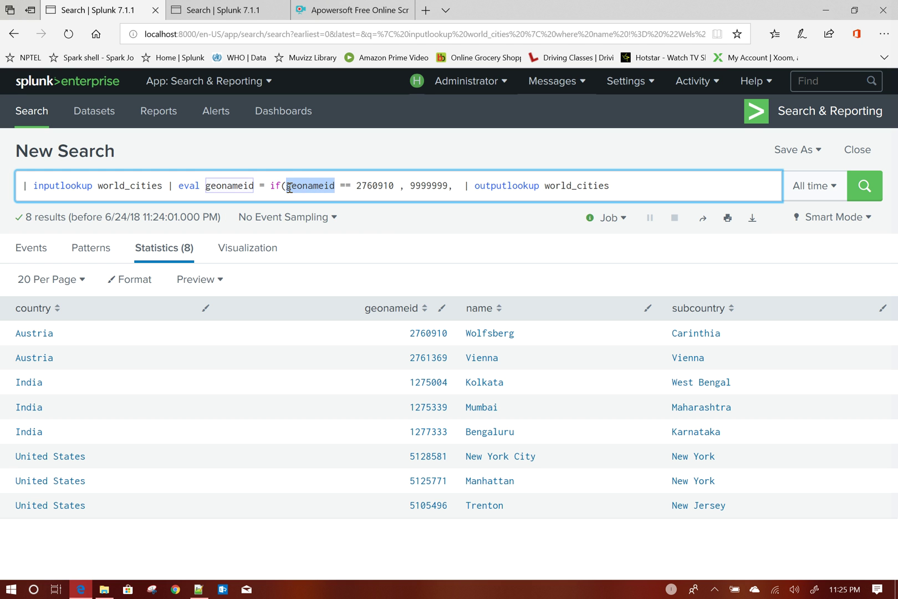
pyautogui.hotkey('ctrl', 'c')
pyautogui.click(458, 185)
pyautogui.hotkey('ctrl', 'v')
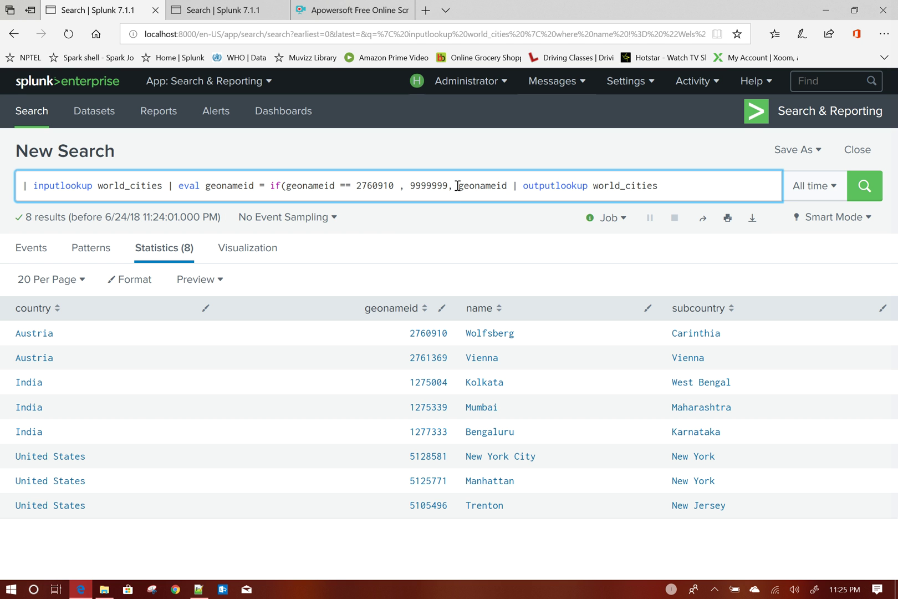
pyautogui.write(')')
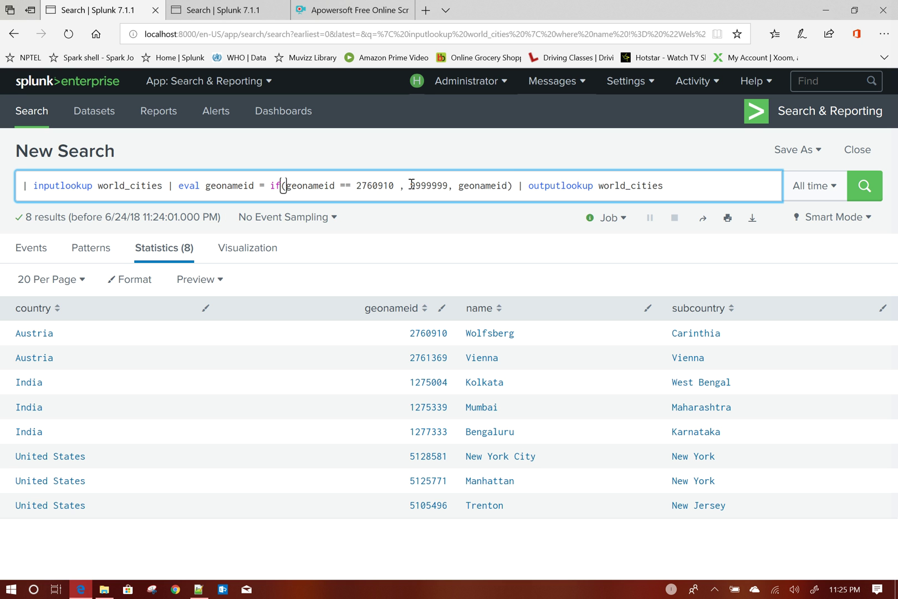
pyautogui.moveTo(410, 185); pyautogui.dragTo(448, 186)
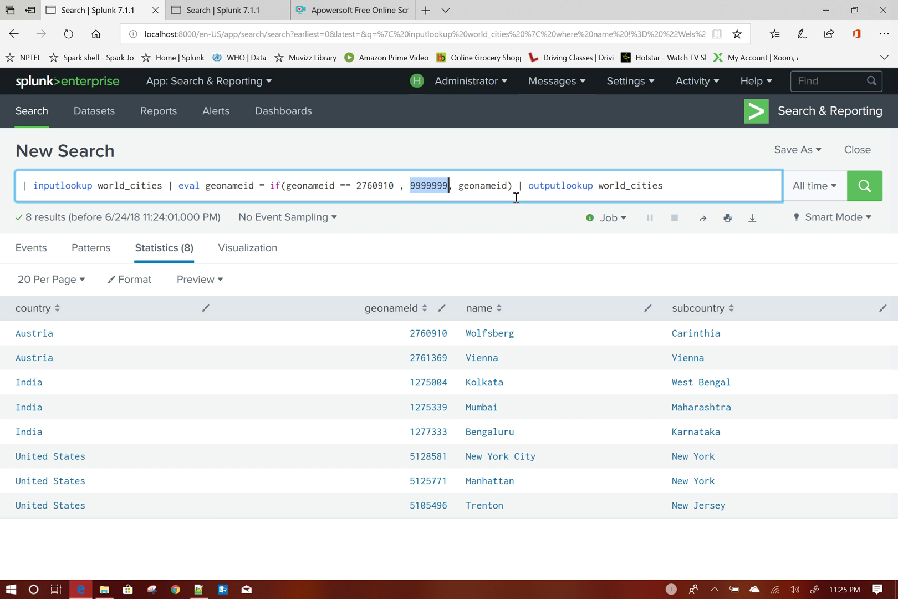
pyautogui.moveTo(519, 187); pyautogui.dragTo(682, 188)
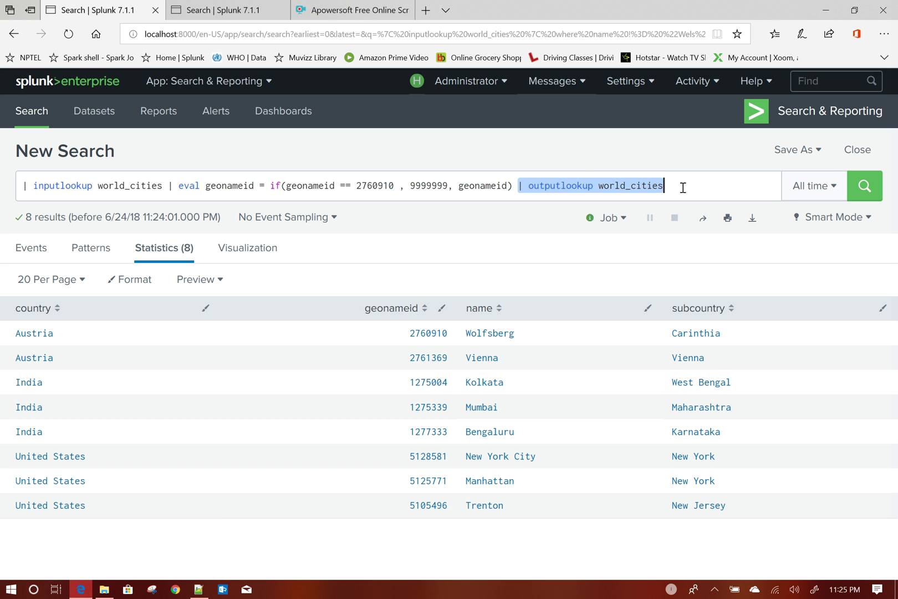
# Preview the eval without outputlookup, then run it with '| outputlookup world_cities' and rerun the inputlookup search.
pyautogui.press('BackSpace')
pyautogui.press('Return')
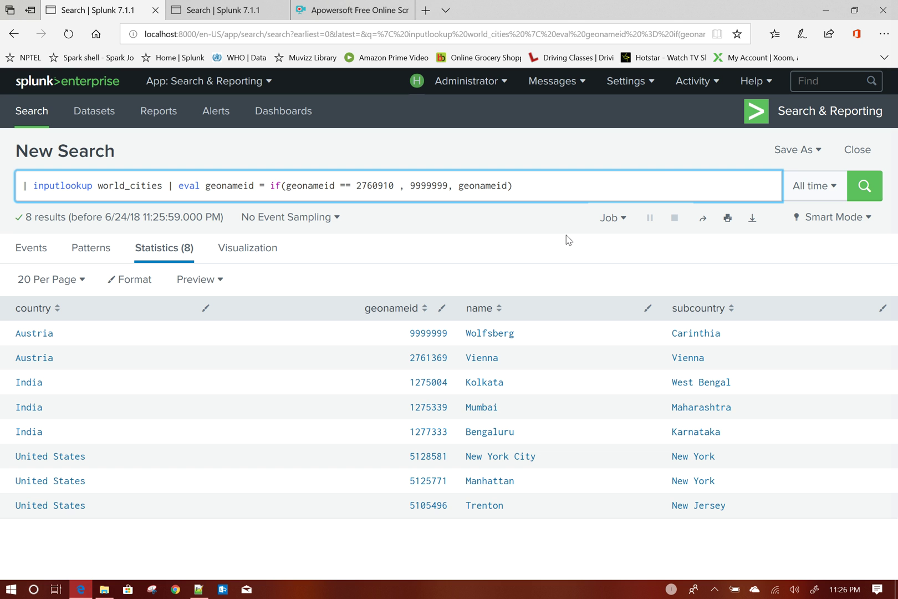
pyautogui.hotkey('ctrl', 'v')
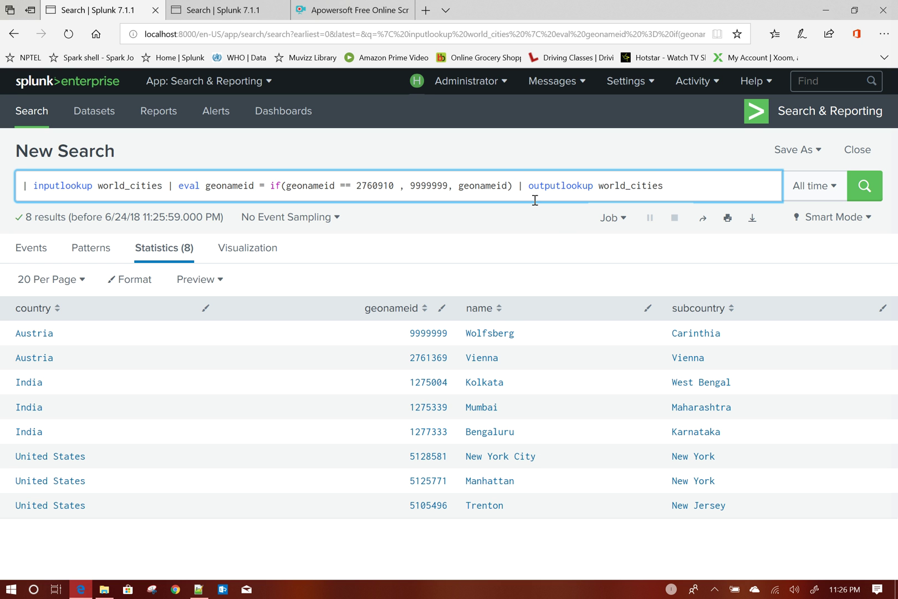
pyautogui.click(860, 192)
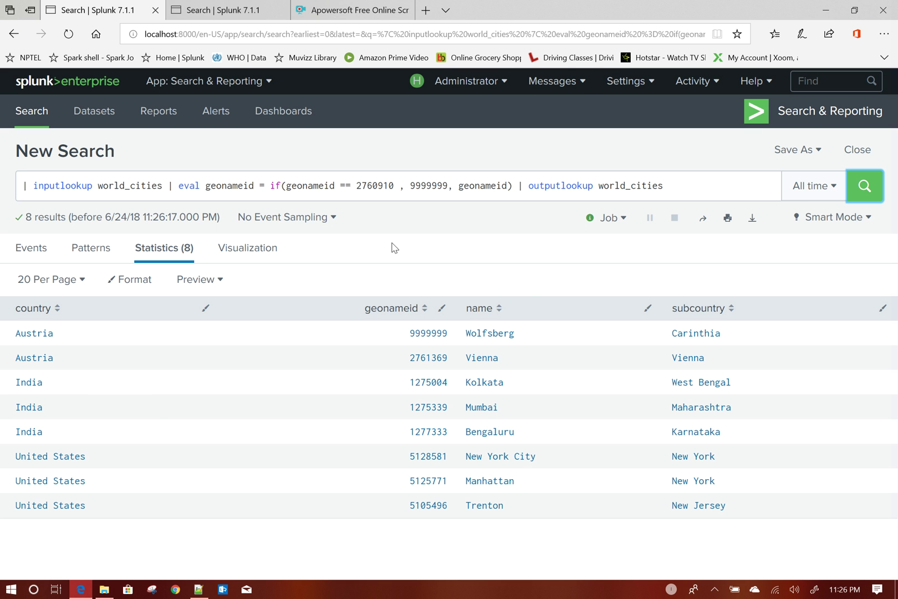
pyautogui.click(217, 12)
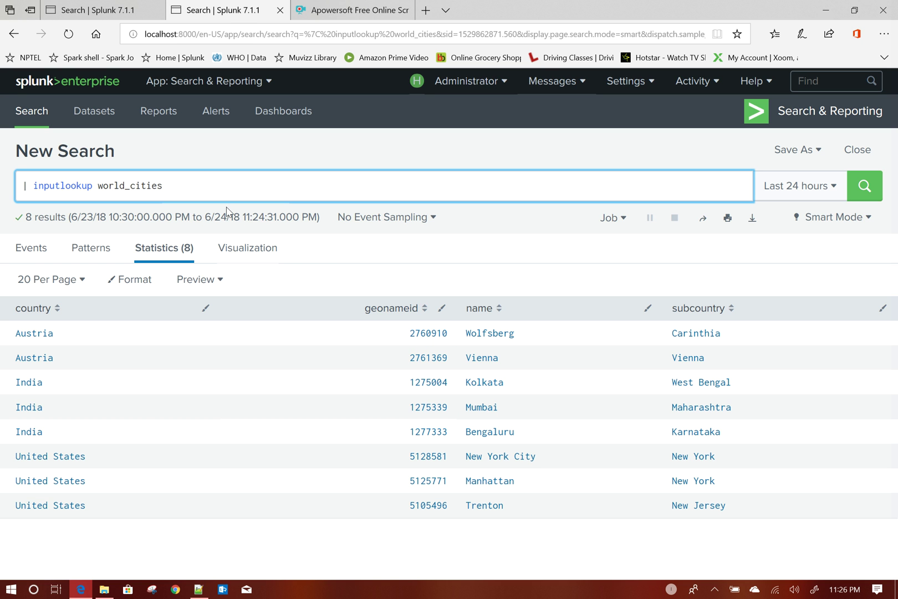
pyautogui.press('Return')
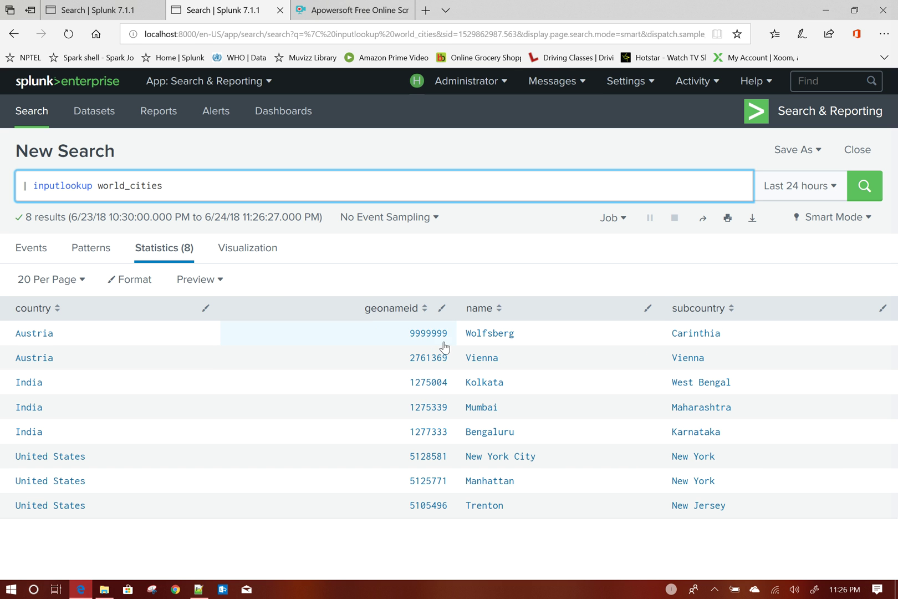
# Browse File Explorer to C:\Program Files\Splunk\etc\apps\search\lookups and bring up world_cities' context menu.
pyautogui.click(105, 591)
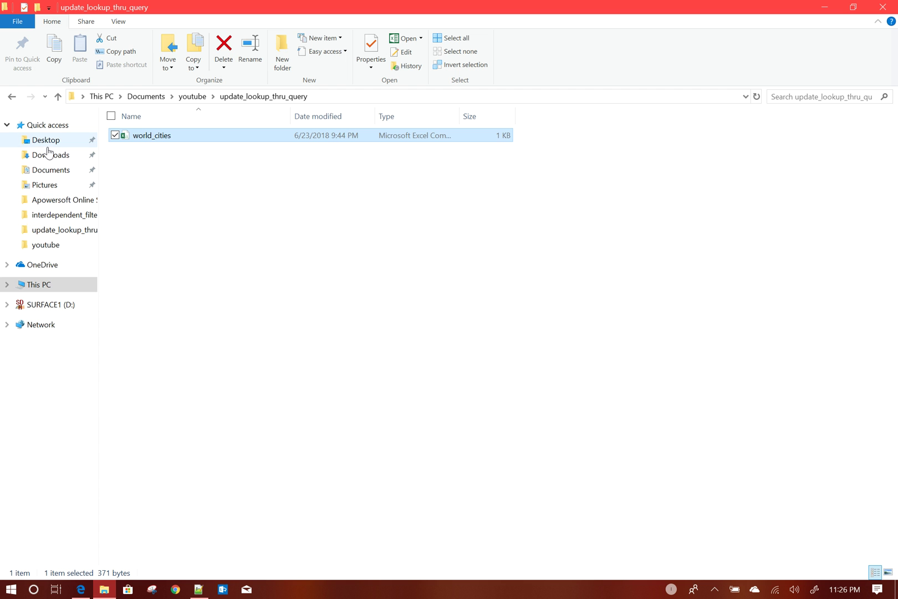
pyautogui.click(43, 288)
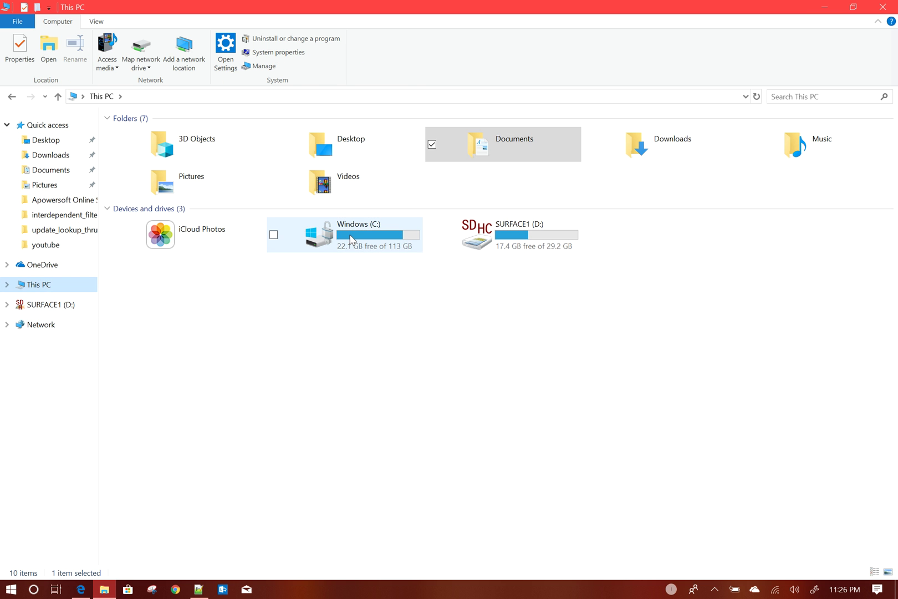
pyautogui.doubleClick(350, 239)
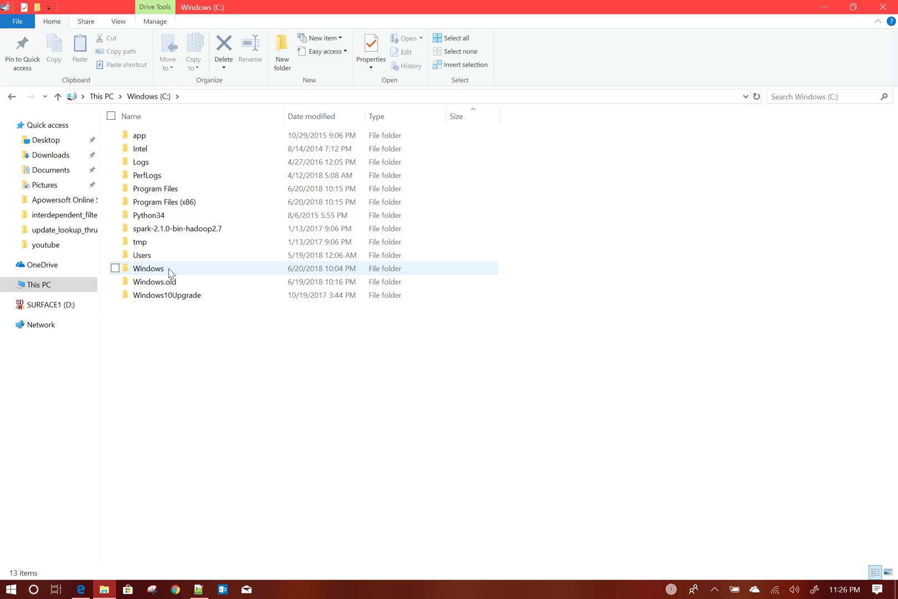
pyautogui.doubleClick(168, 190)
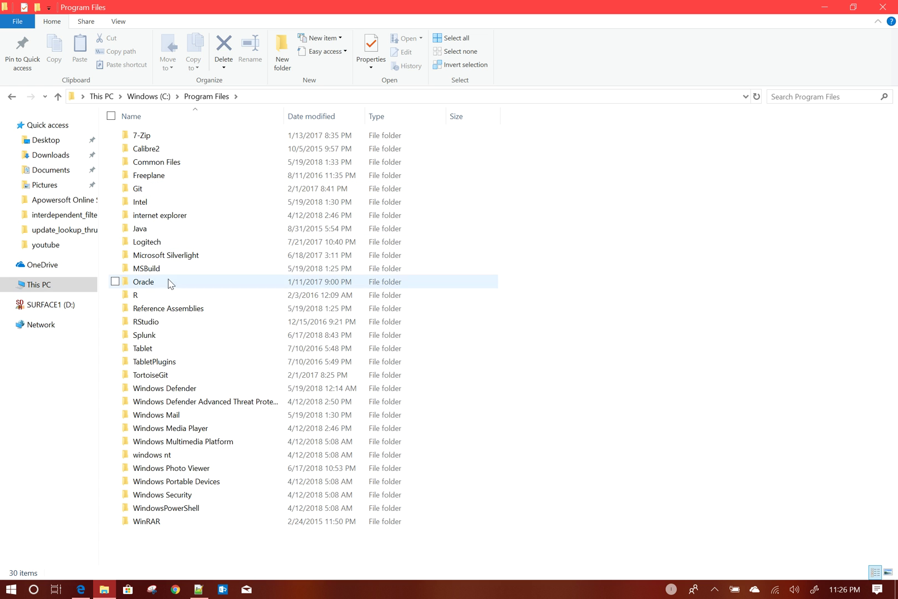
pyautogui.doubleClick(153, 336)
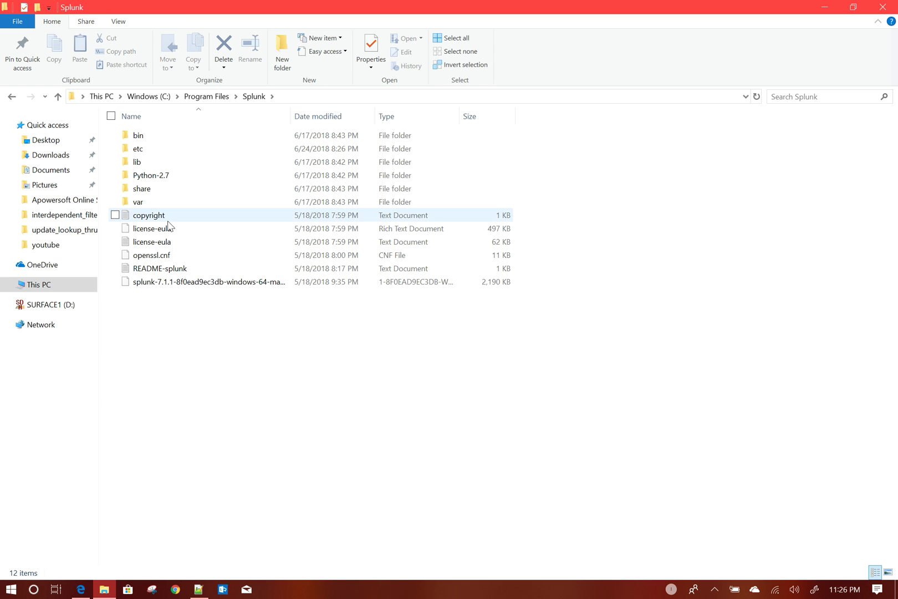
pyautogui.doubleClick(161, 153)
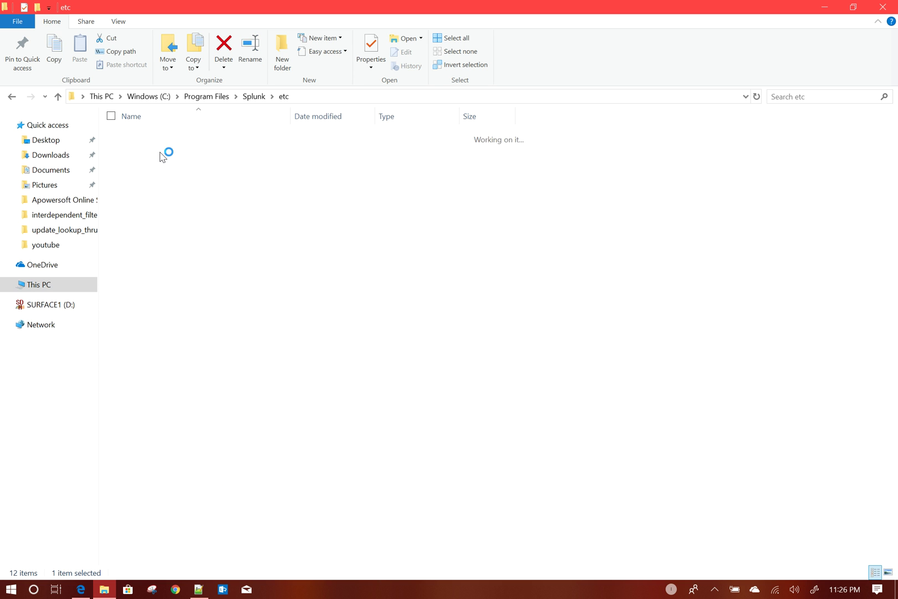
pyautogui.doubleClick(160, 153)
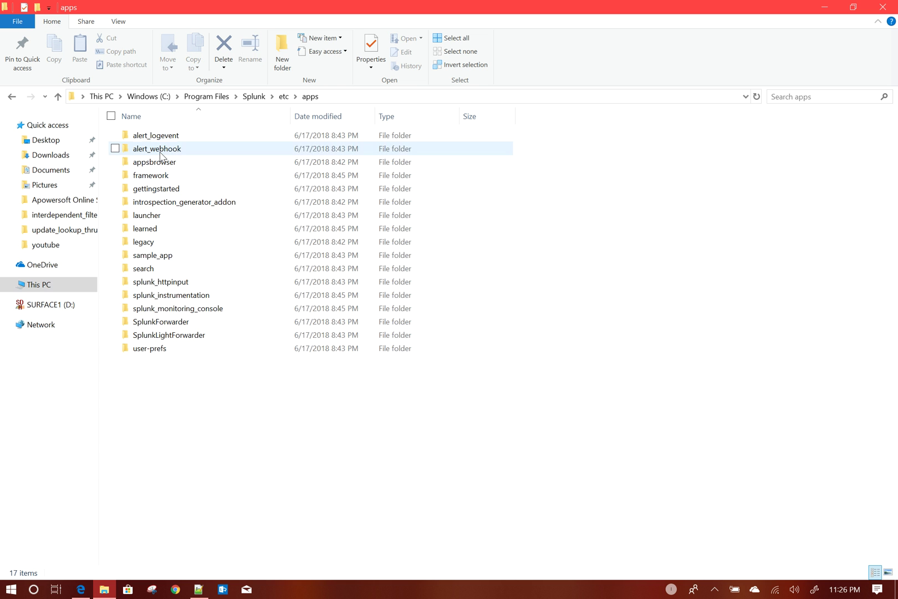
pyautogui.doubleClick(161, 270)
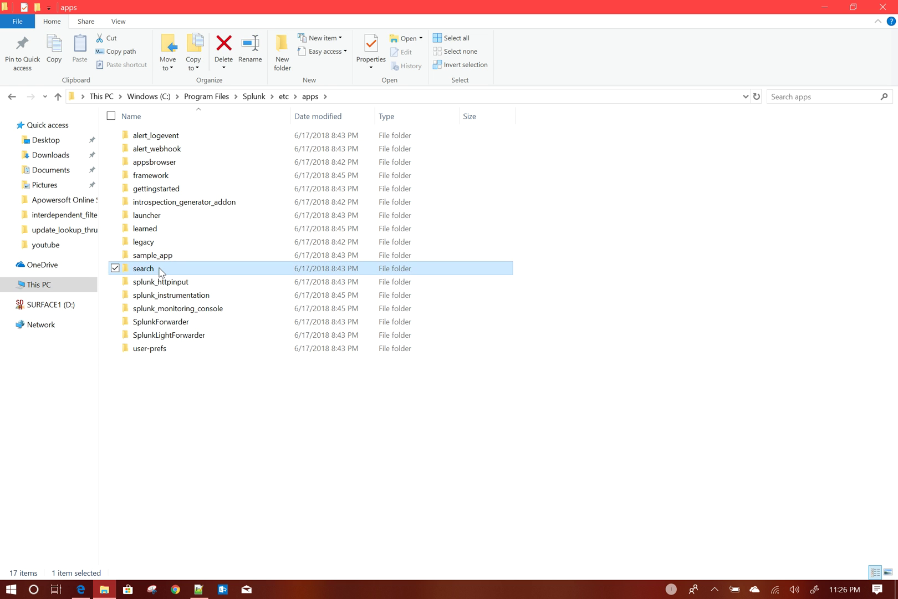
pyautogui.doubleClick(162, 176)
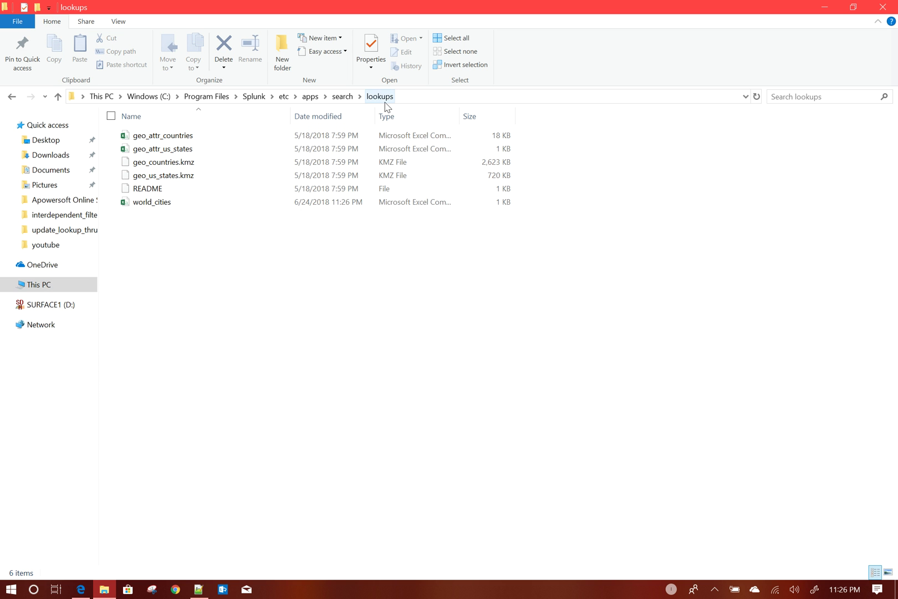
pyautogui.rightClick(152, 203)
# Open world_cities.csv in Notepad++ and check Wolfsberg's 9999999 geonameid and the remaining city rows.
pyautogui.click(132, 270)
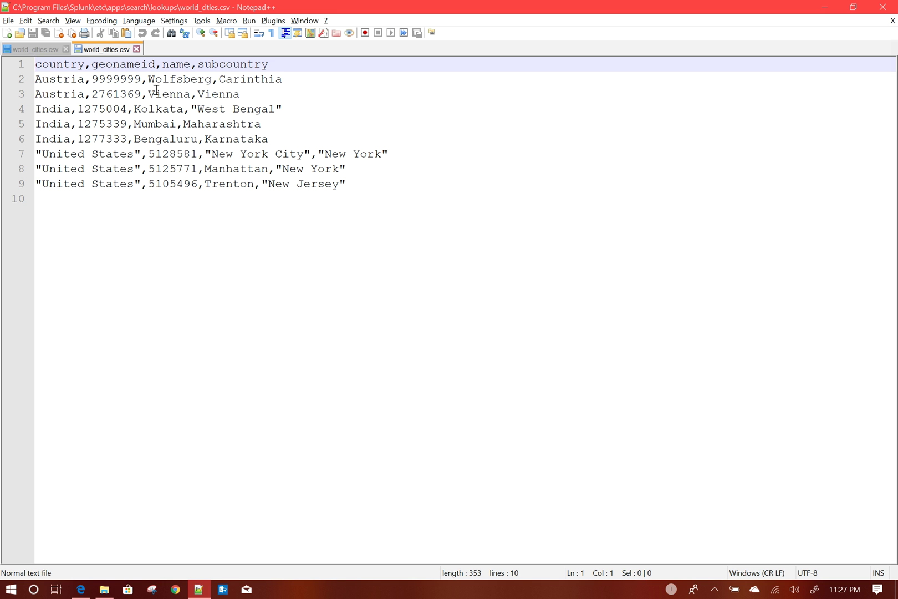
pyautogui.doubleClick(118, 78)
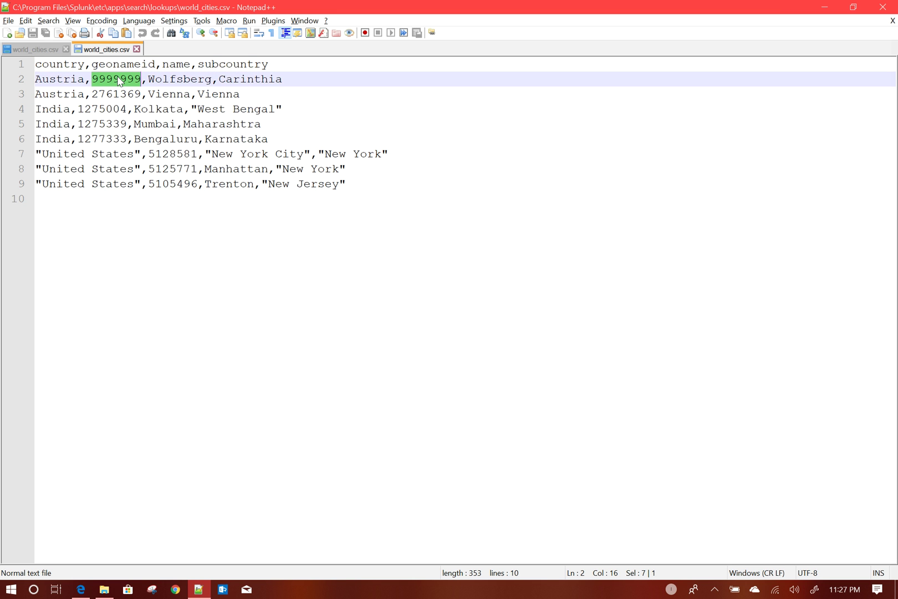
pyautogui.doubleClick(174, 80)
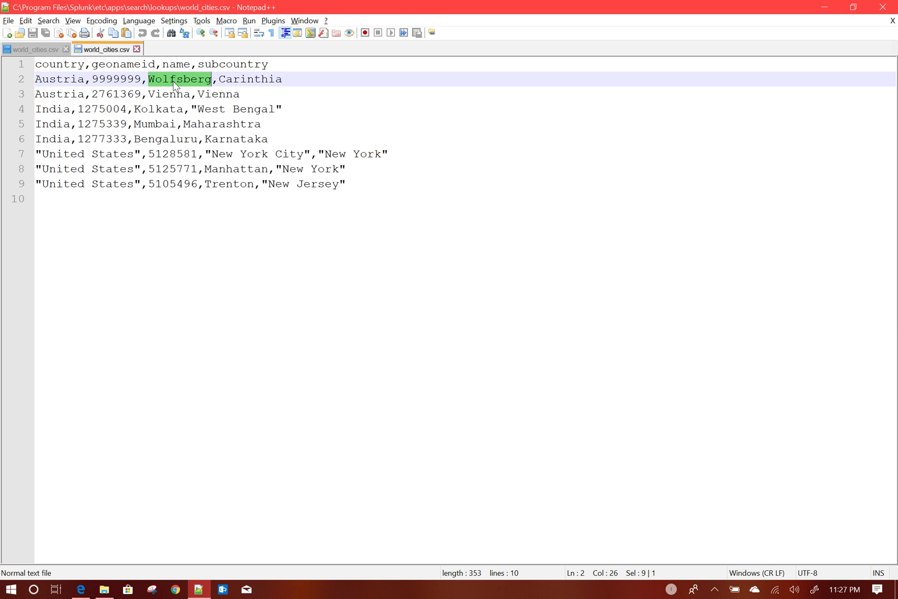
pyautogui.doubleClick(101, 74)
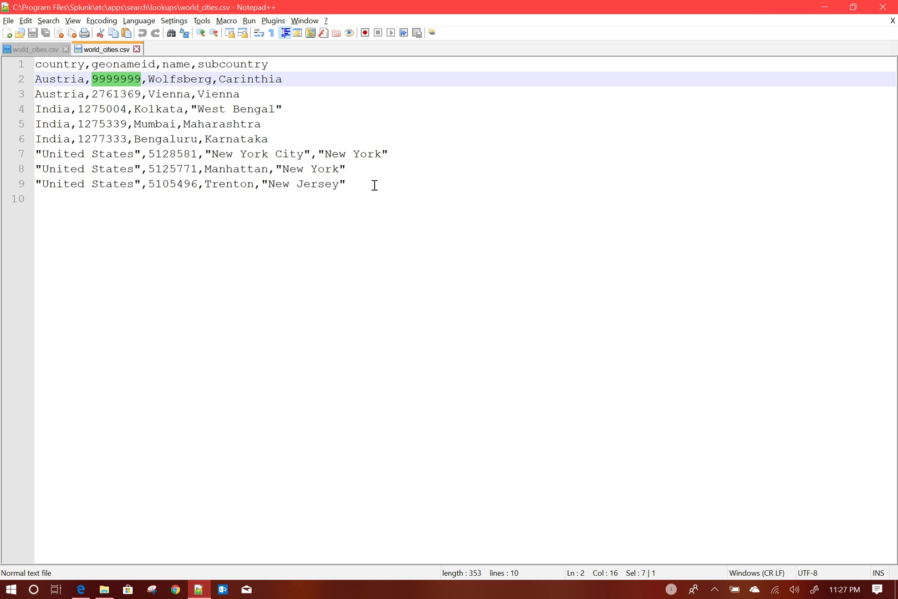
pyautogui.moveTo(375, 185); pyautogui.dragTo(33, 84)
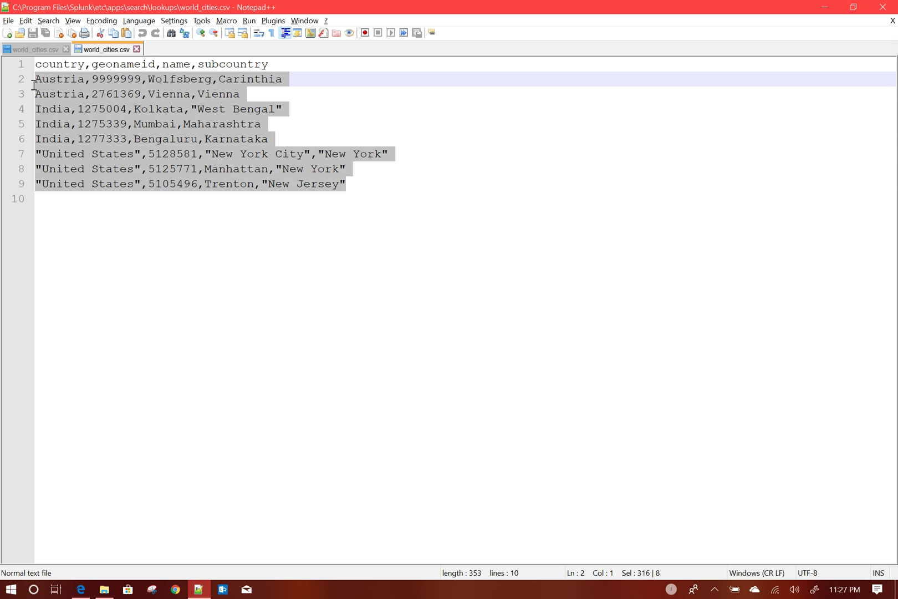
pyautogui.click(245, 171)
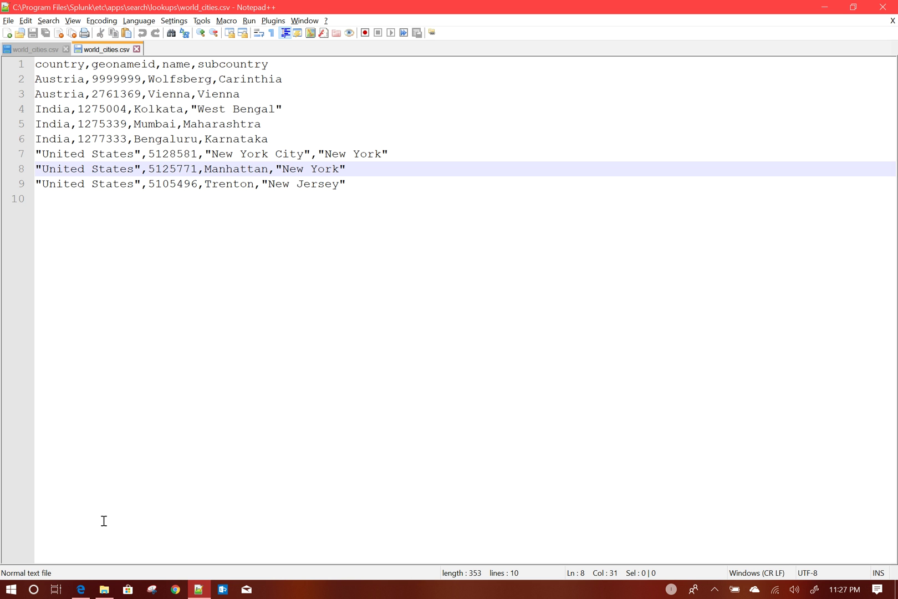
# Switch back to Edge showing the '| inputlookup world_cities' results with Wolfsberg at 9999999.
pyautogui.click(79, 596)
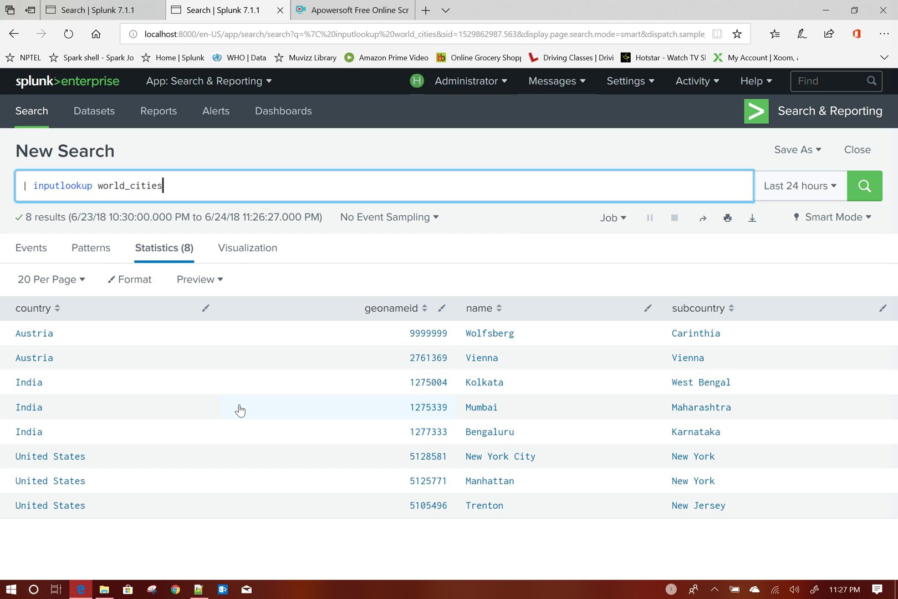